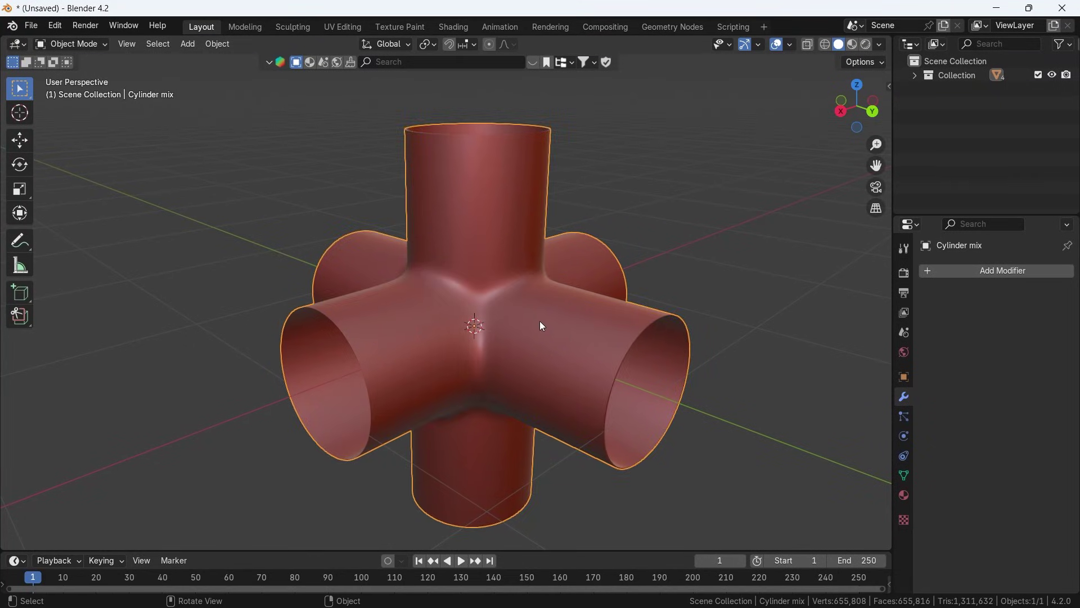
Delete all default objects from the scene and add a cylinder mesh
middle_click_drag(539, 321, 3, 363, "ctrl")
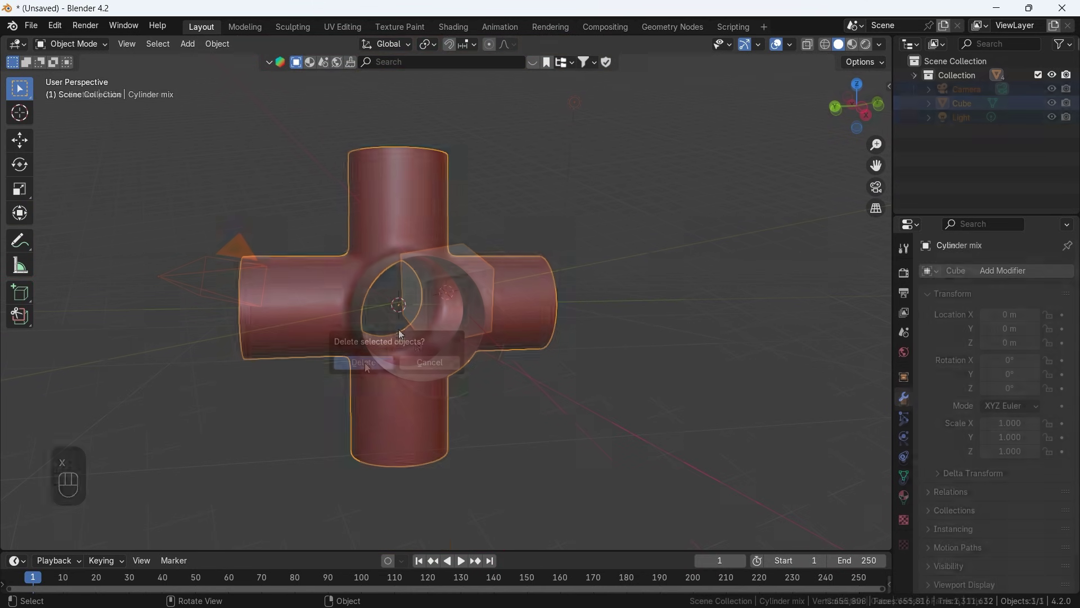
key("x")
left_click(366, 364)
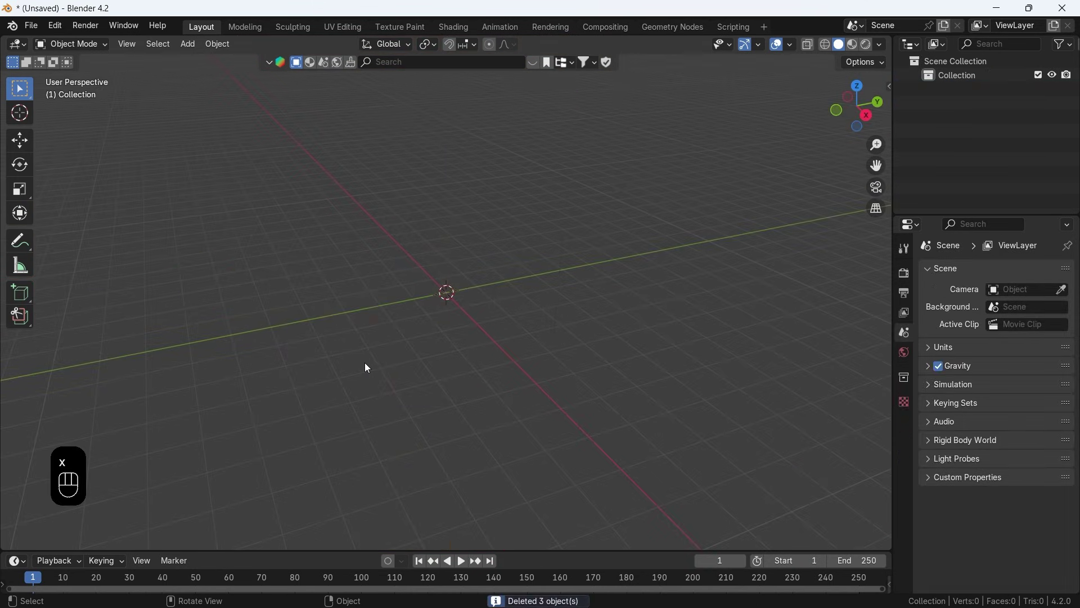
key("shift+a")
mouse_move(379, 212)
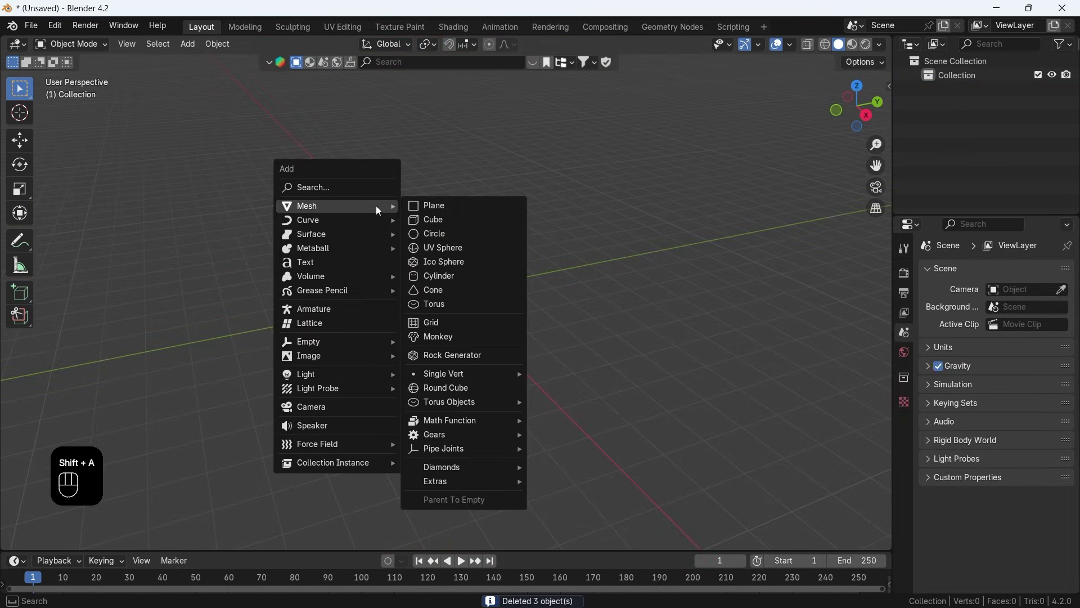
left_click(427, 276)
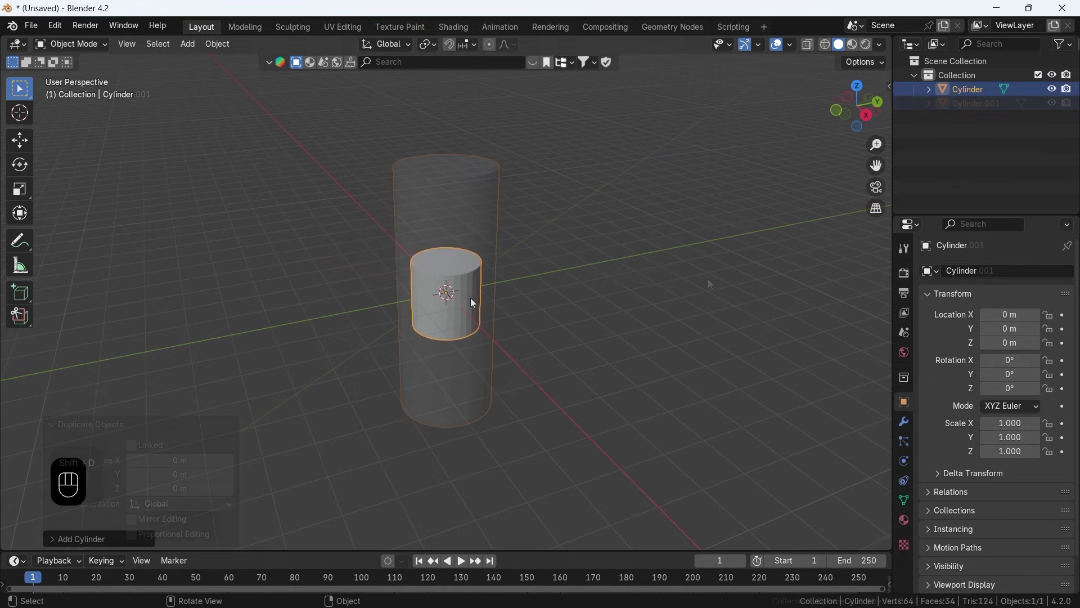
Duplicate the upright cylinder in place and rotate the copy 90° around the X axis
key("shift+d")
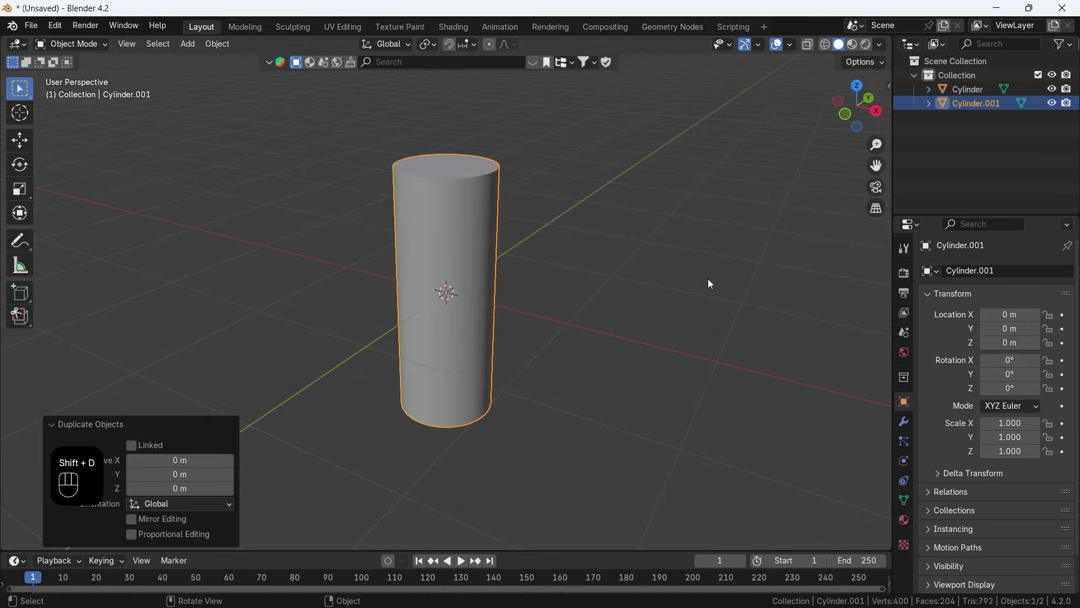
key("r")
key("x")
key("KP_9")
key("KP_0")
left_click(706, 222)
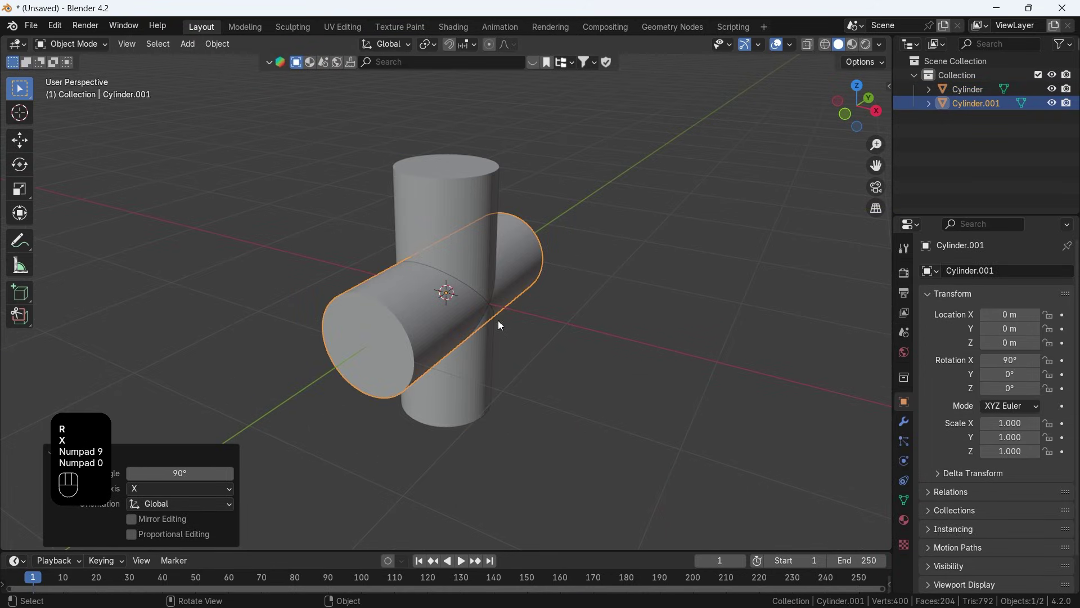
Duplicate the horizontal cylinder in place, rotate the copy 90° around the global Z axis, and deselect everything
key("shift+d")
key("r")
key("z")
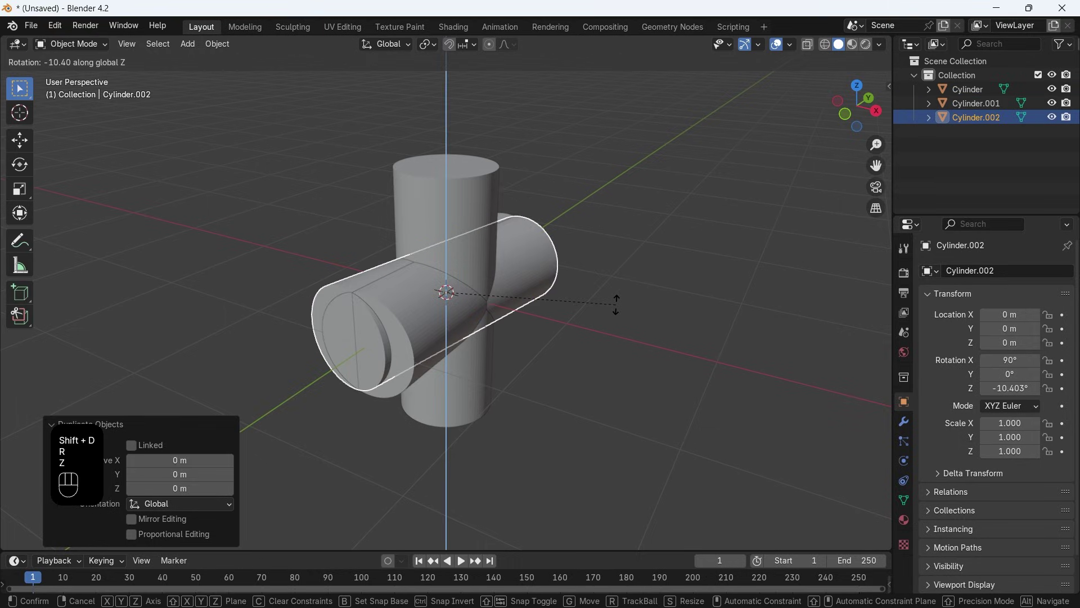
key("KP_9")
key("KP_0")
left_click(616, 303)
middle_click_drag(608, 338, 775, 325)
scroll(556, 353, "up", 3)
left_click(776, 324)
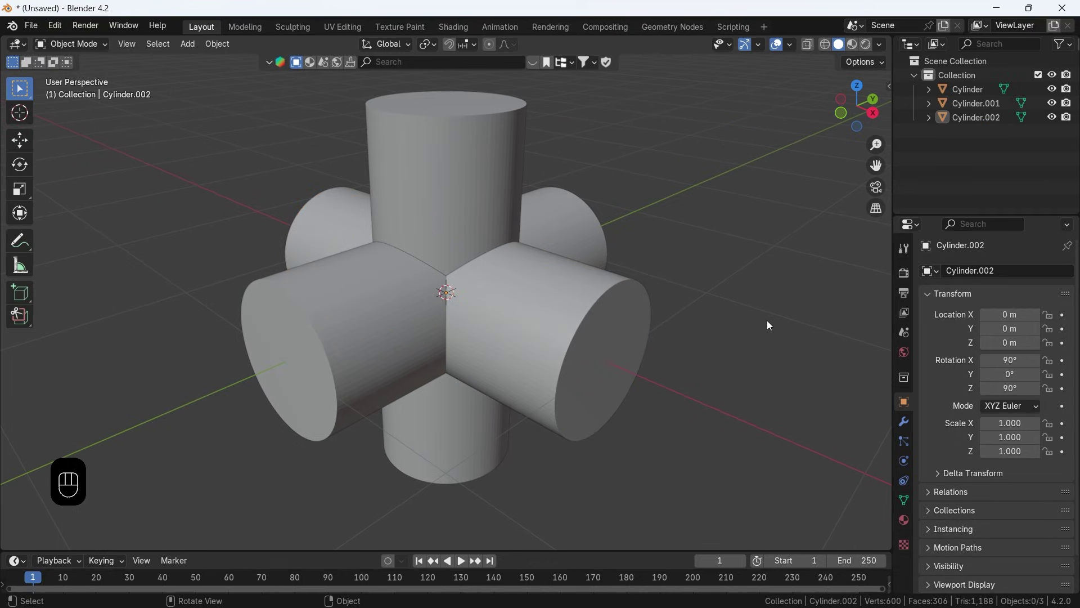
left_click(499, 189)
left_click(551, 289)
left_click(376, 290)
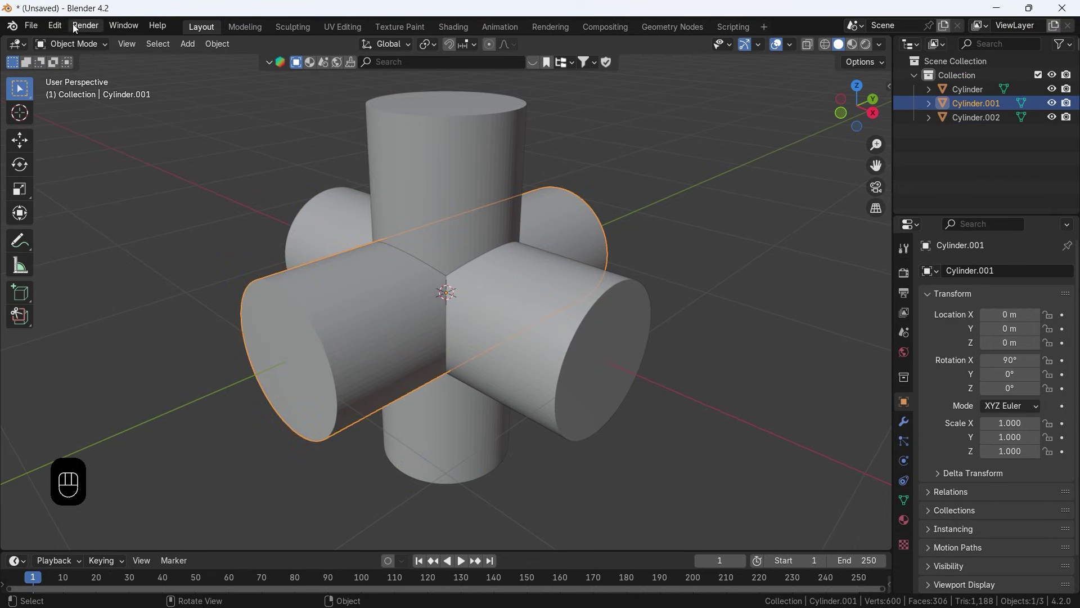
Search the extensions in the preferences for "bool" and expand the details of the Bool Tool extension
left_click(55, 26)
left_click(88, 205)
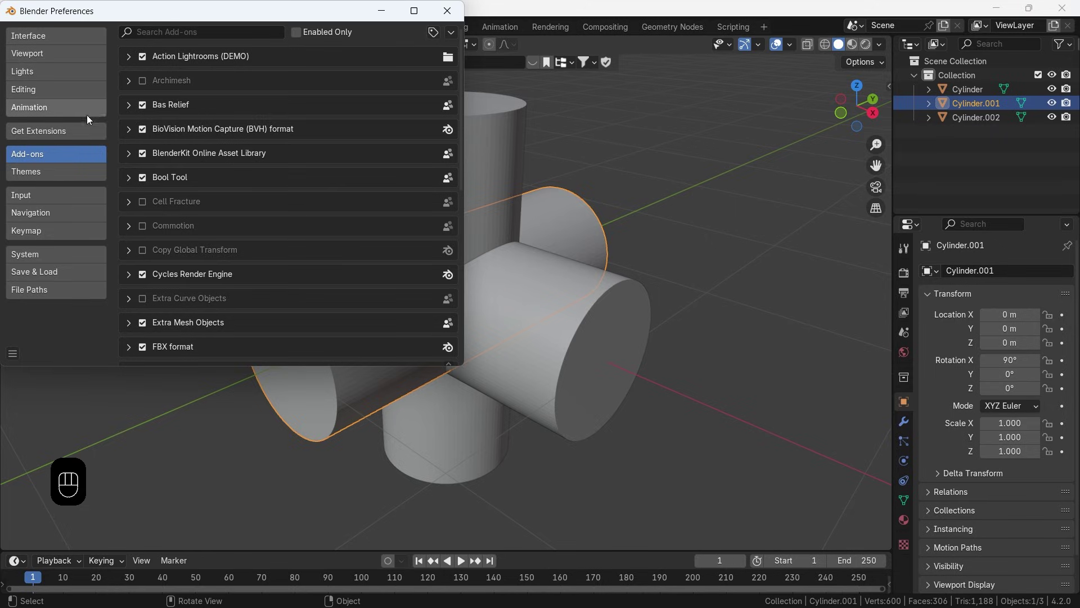
left_click(85, 129)
left_click(178, 35)
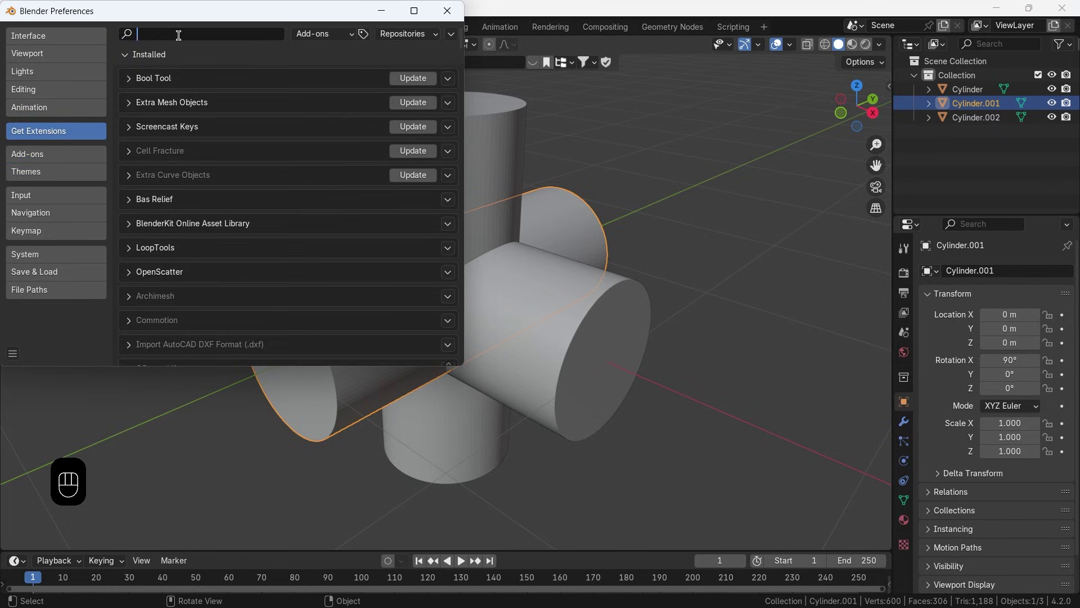
type("bool")
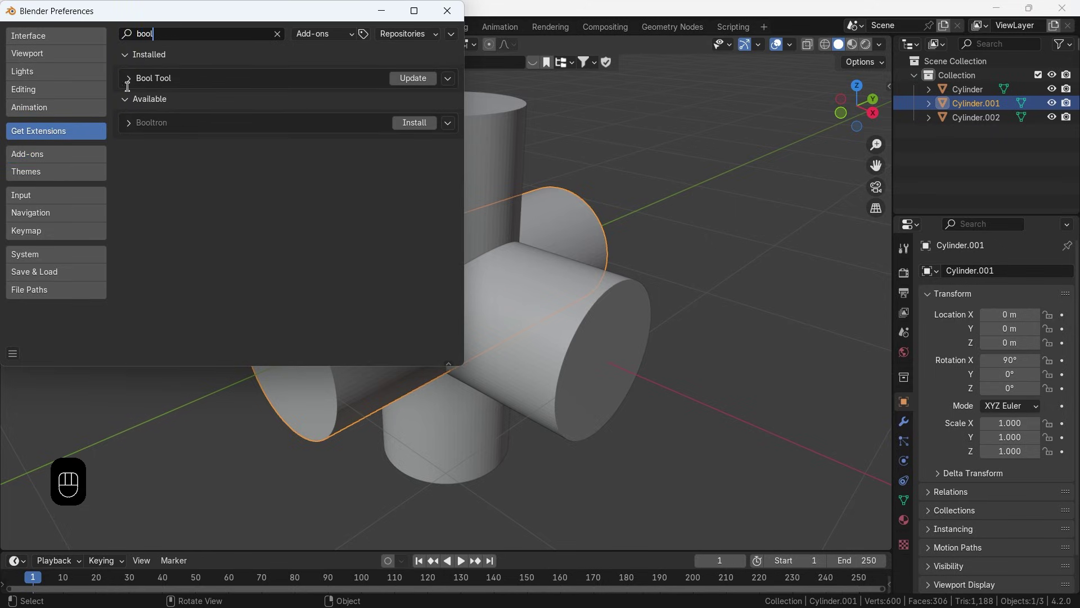
left_click(129, 80)
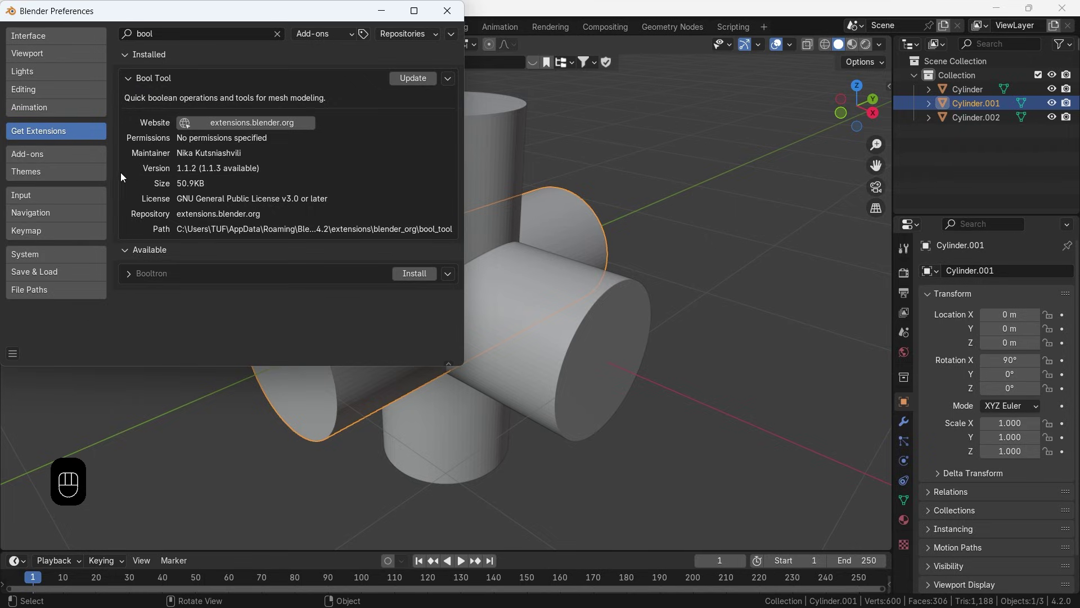
Search the add-ons for "bool", inspect Bool Tool's details and settings, and close the preferences
left_click(56, 154)
left_click(165, 34)
type("bool")
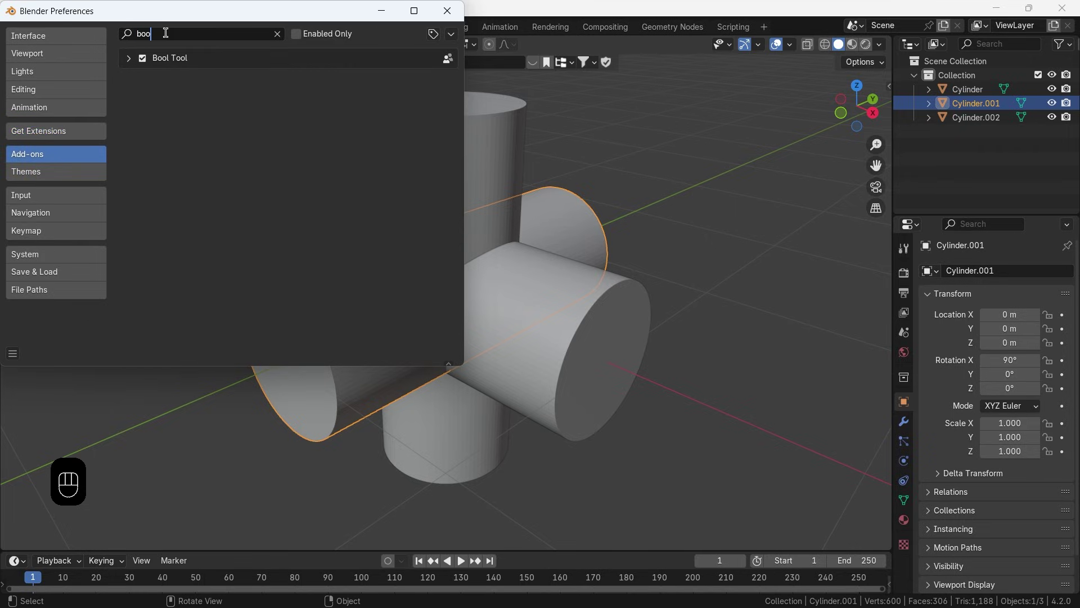
left_click(130, 59)
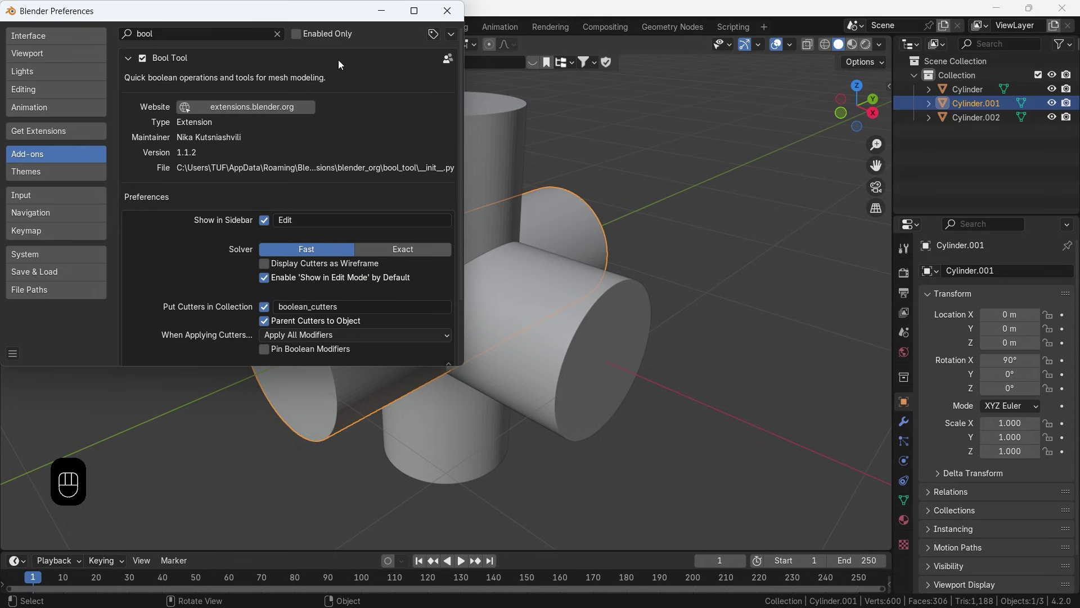
left_click(447, 10)
Bring up Bool Tool's Boolean operations in the viewport sidebar
left_click(216, 44)
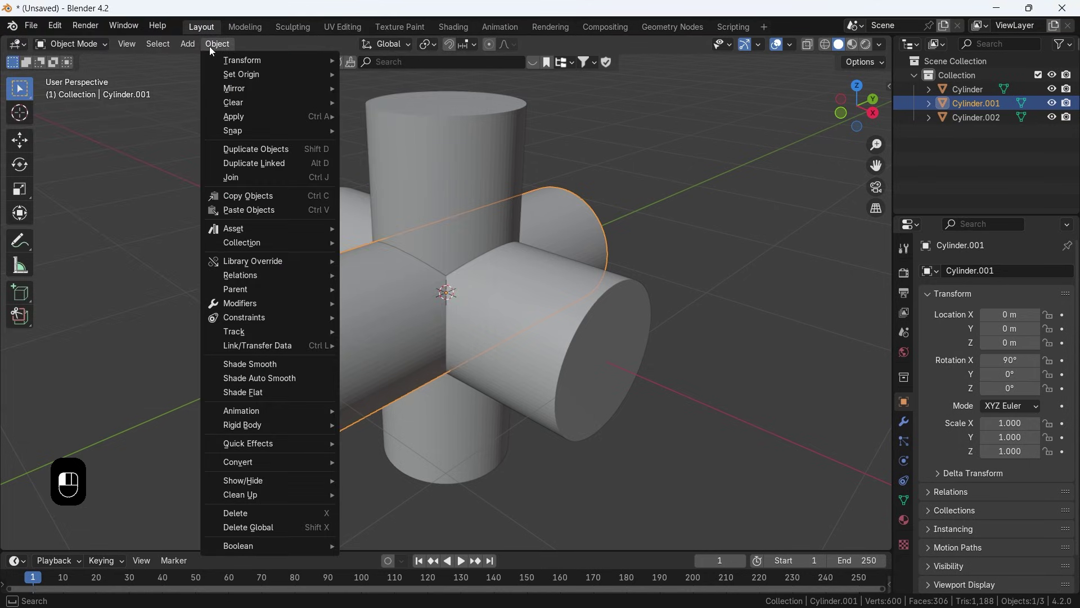
mouse_move(257, 546)
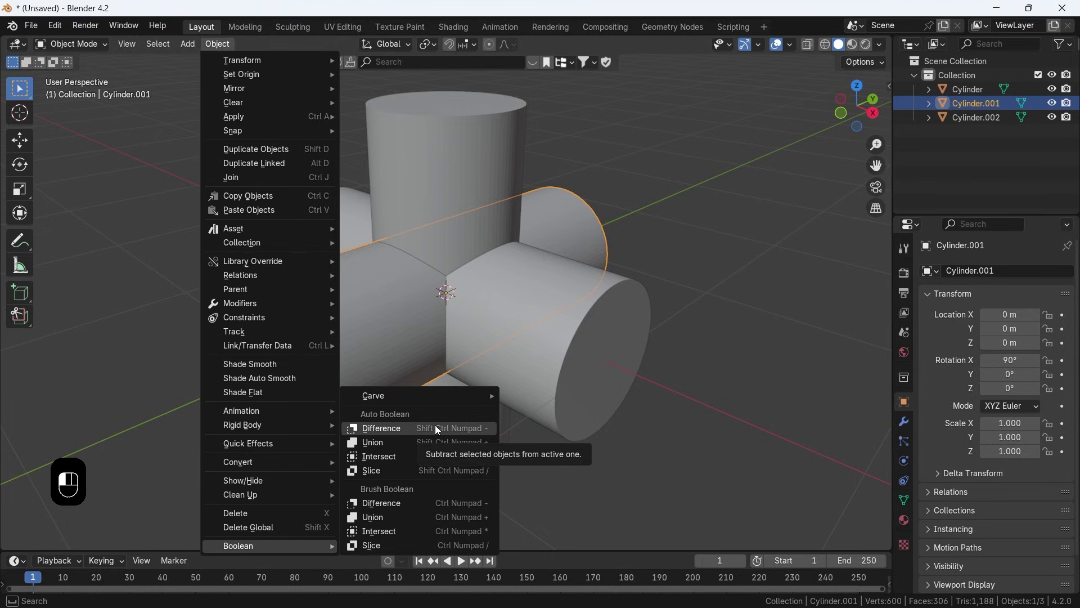
key("n")
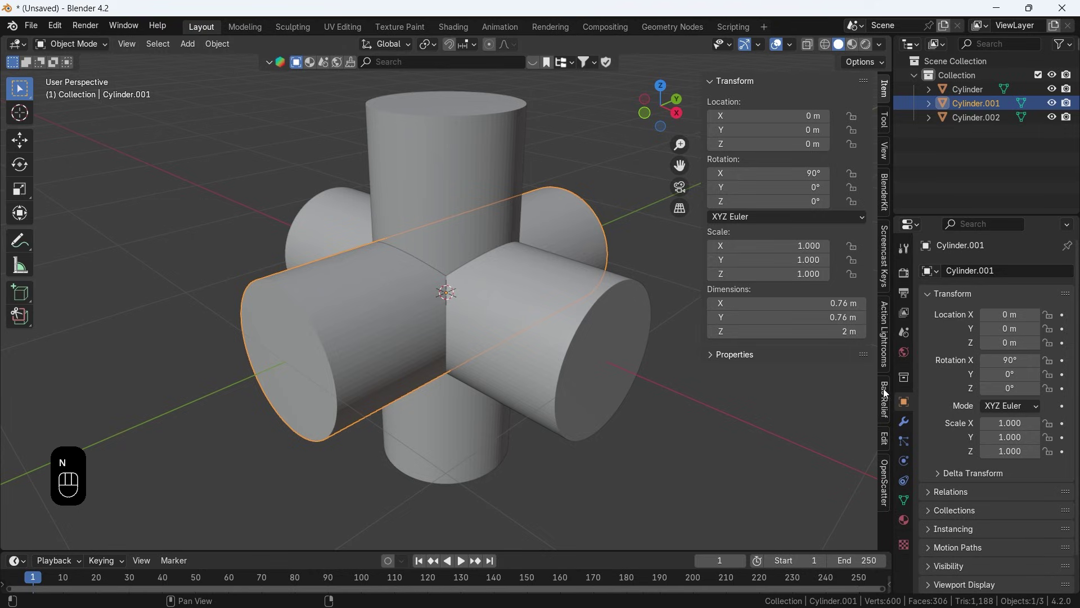
left_click(885, 440)
left_click(712, 82)
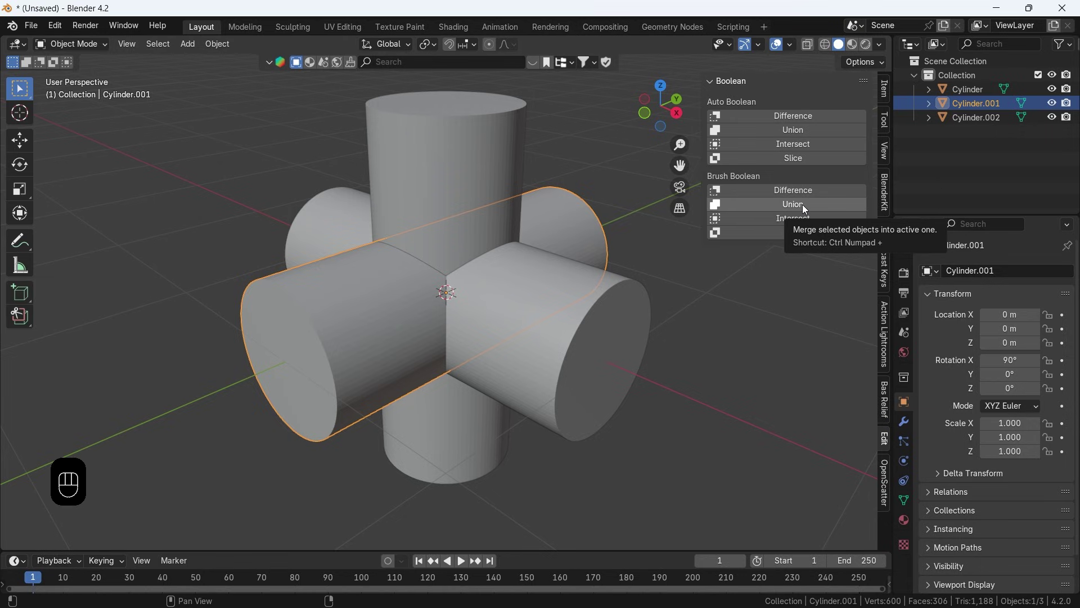
Select all three cylinders and merge them into the active one with a Brush Boolean Union
left_click(540, 273)
left_click(474, 228)
left_click(371, 293)
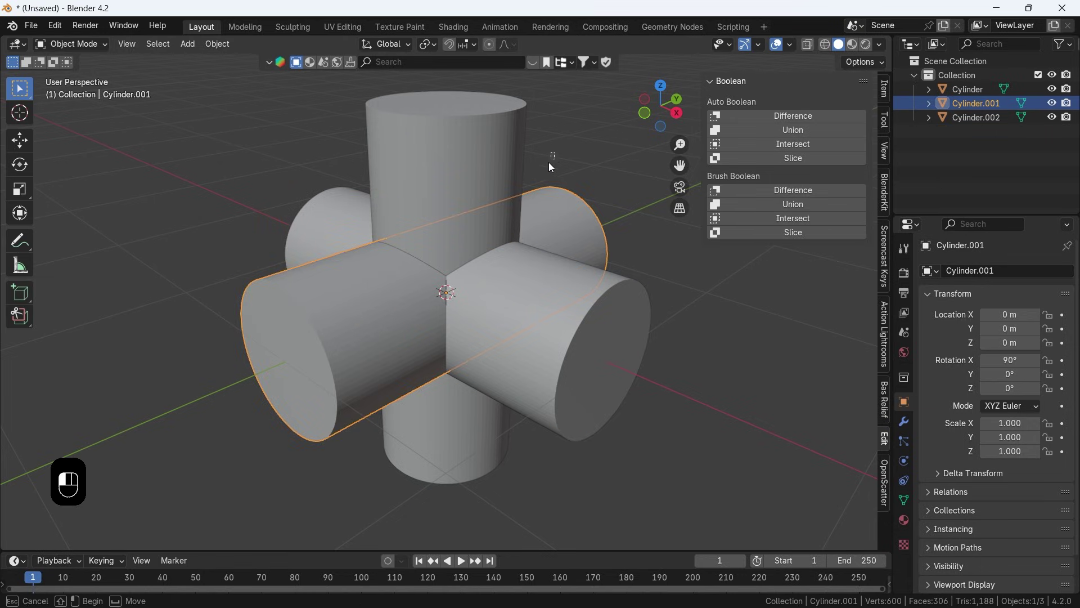
left_click_drag(550, 164, 306, 417)
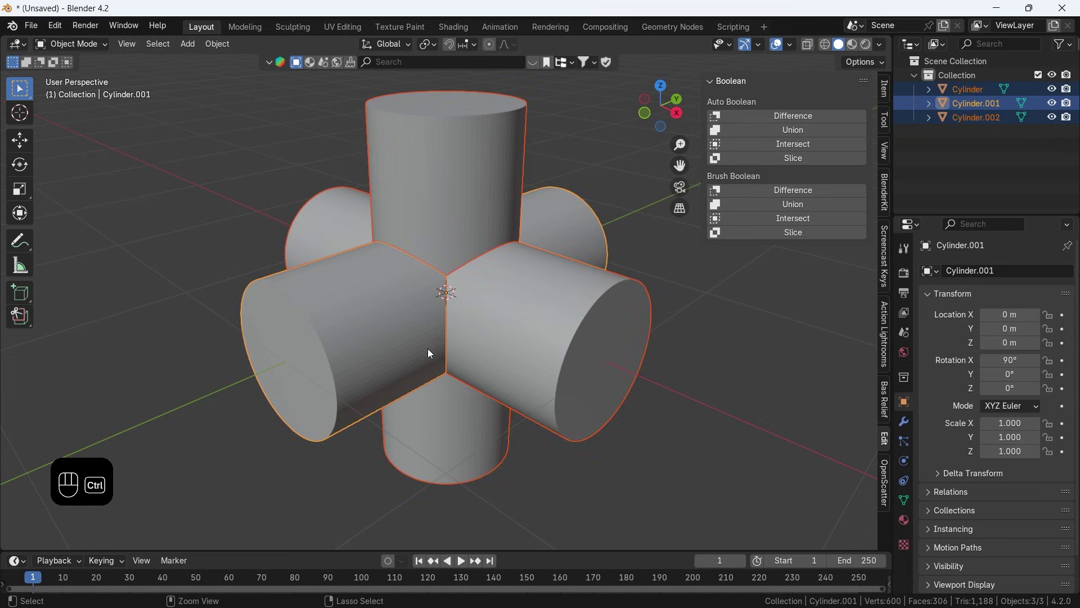
key("ctrl+KP_Add")
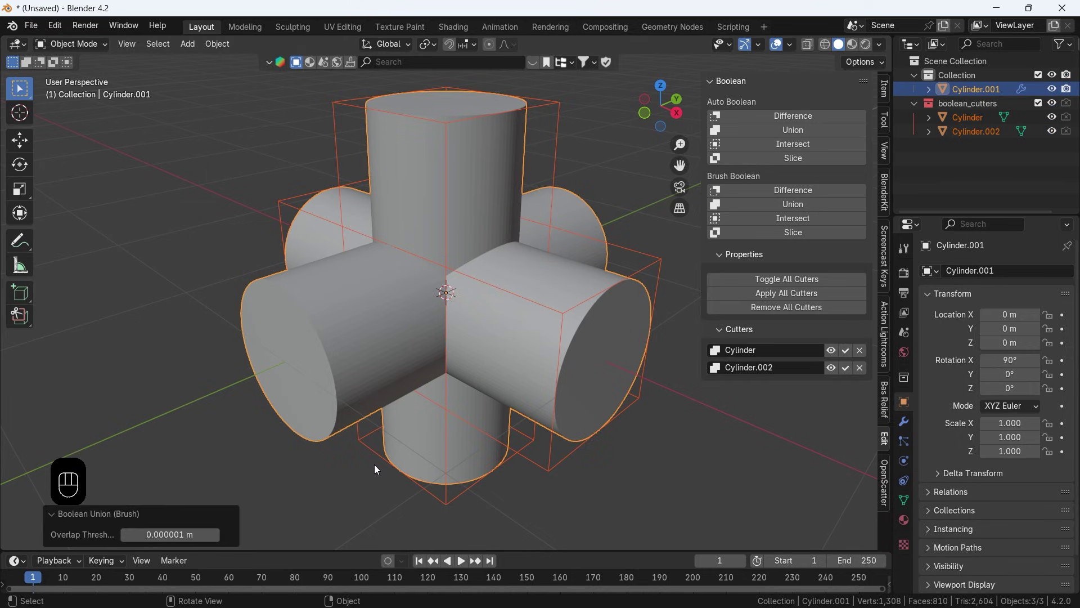
key("ctrl+z")
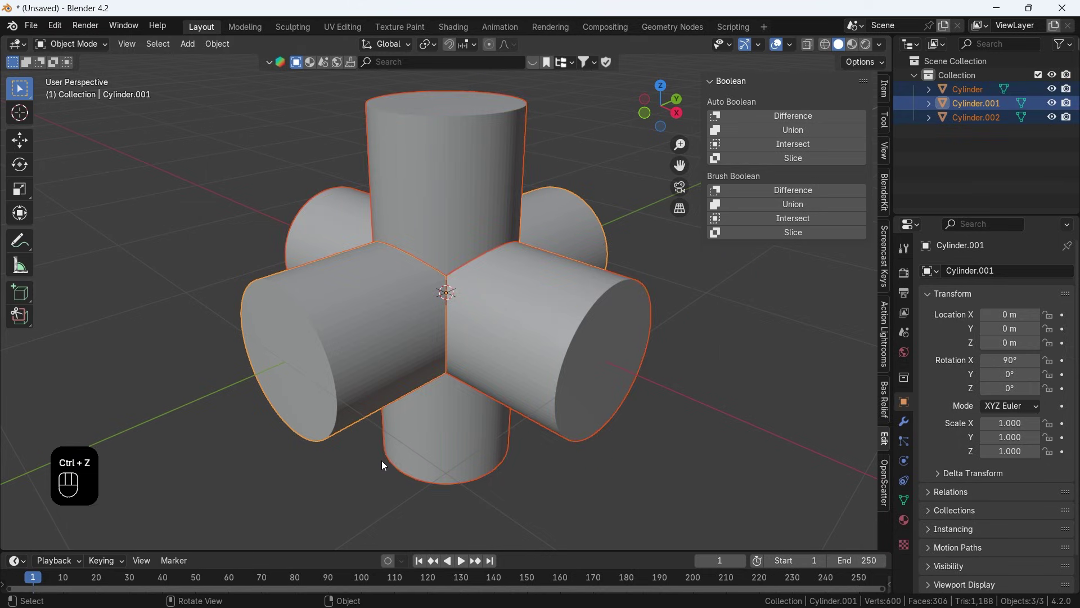
left_click(776, 205)
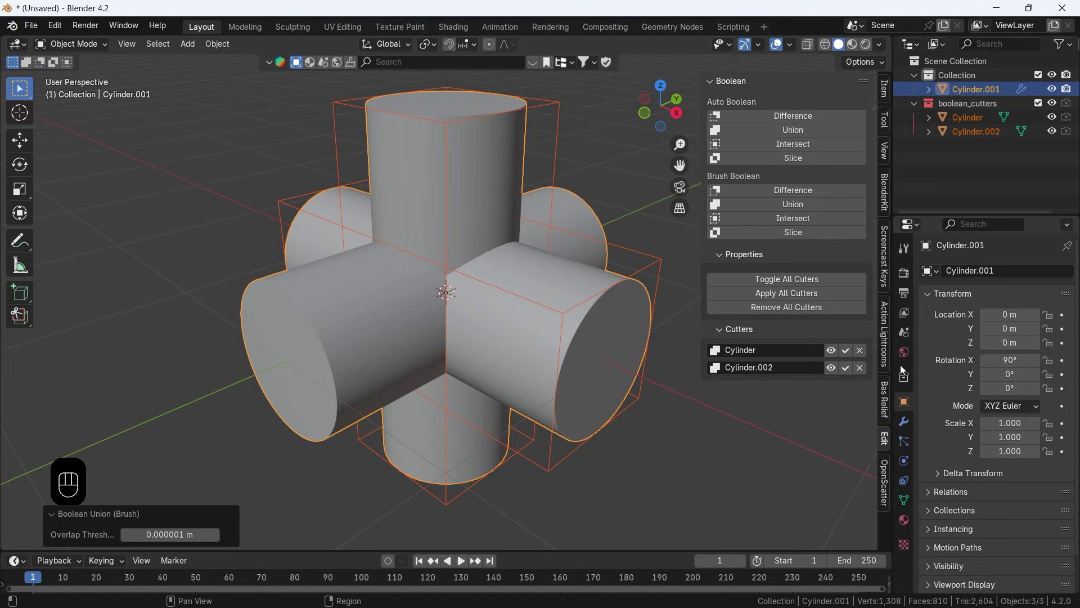
Apply both Boolean modifiers on the merged cylinder object
left_click(903, 423)
left_click(1035, 294)
left_click(1033, 310)
left_click(1034, 294)
left_click(1025, 309)
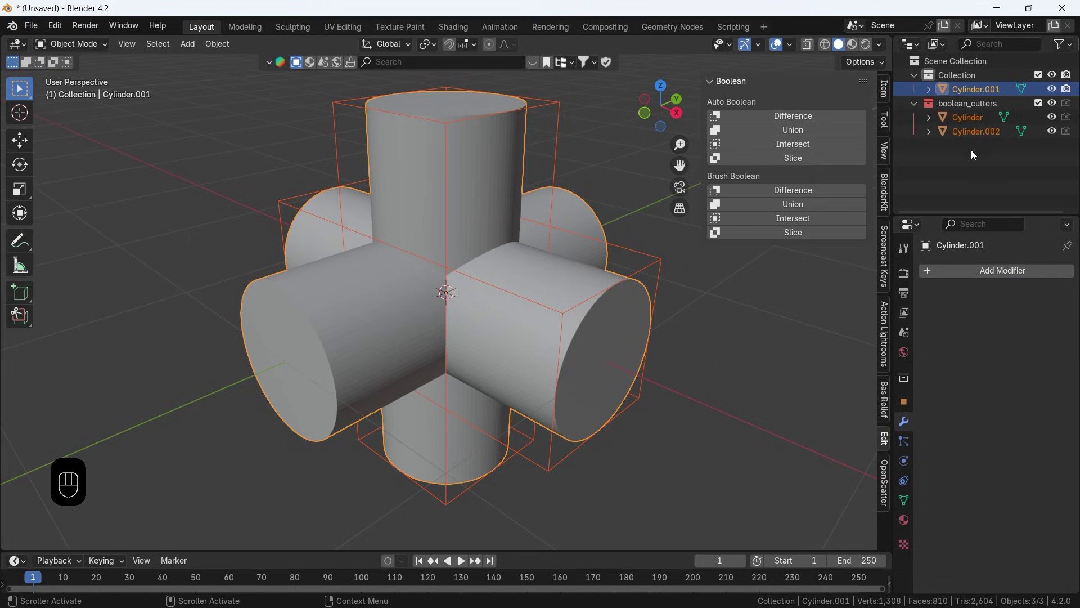
Delete the two leftover cutter cylinders from the boolean_cutters collection and hide the sidebar
left_click(969, 134)
left_click(969, 117, "ctrl")
key("x")
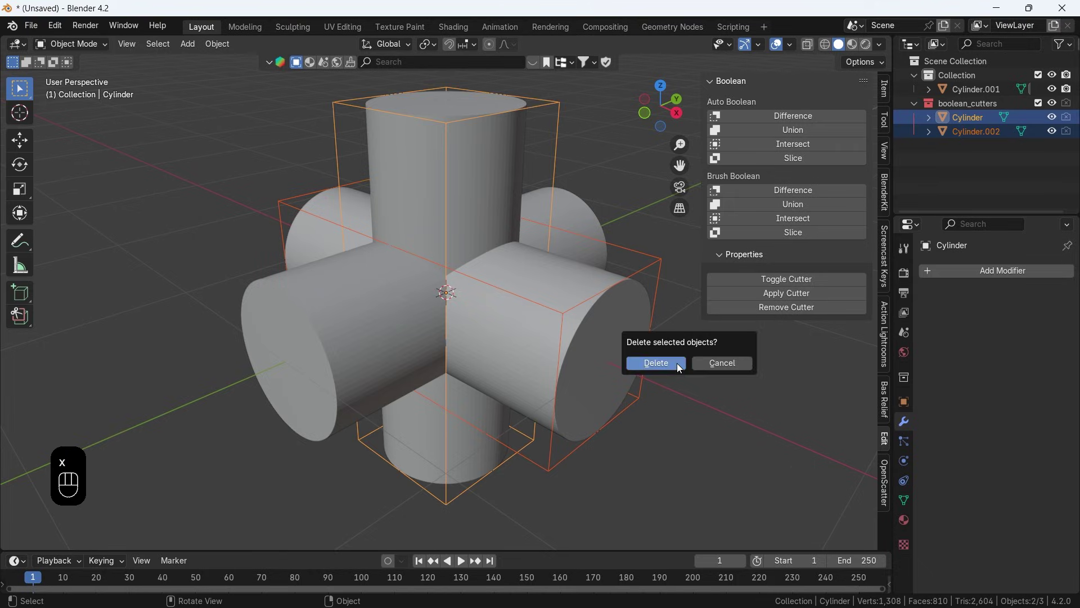
left_click(717, 359)
key("n")
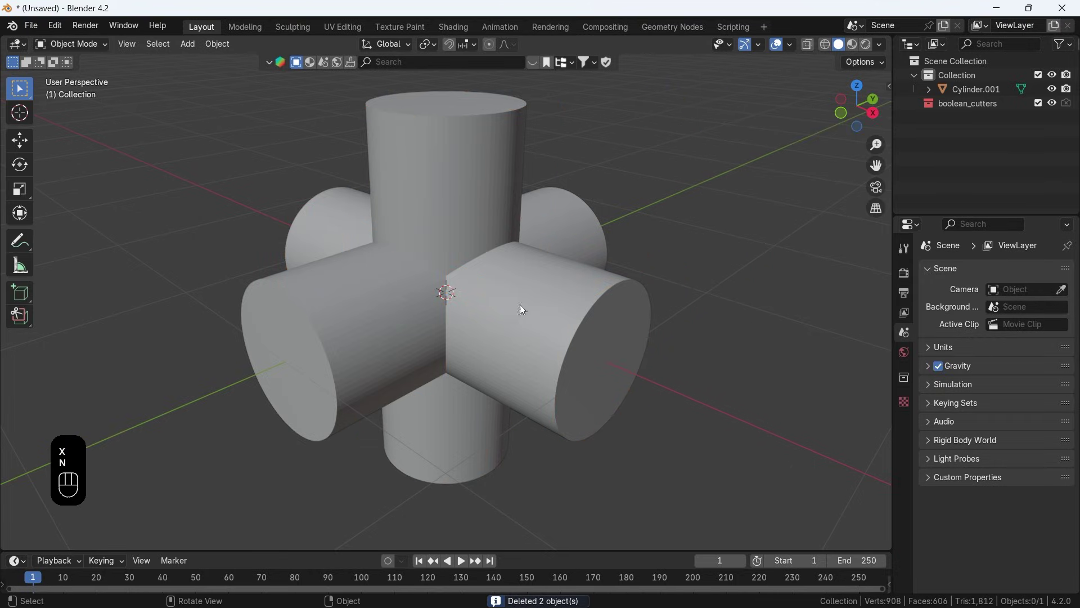
Select the merged cylinder object and add a Remesh modifier to it
left_click(481, 191)
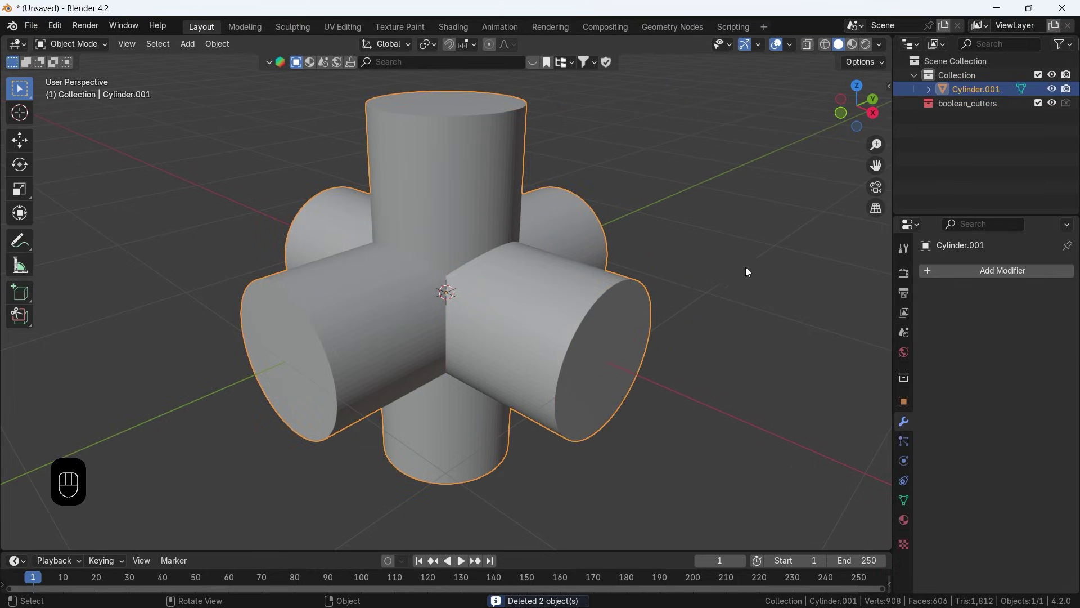
left_click(954, 271)
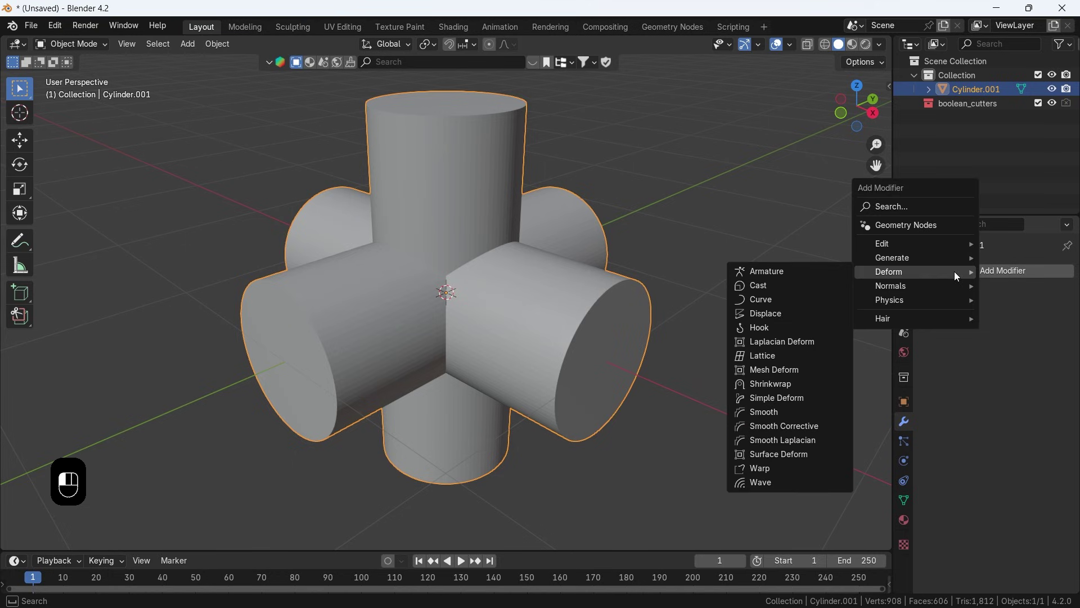
mouse_move(927, 262)
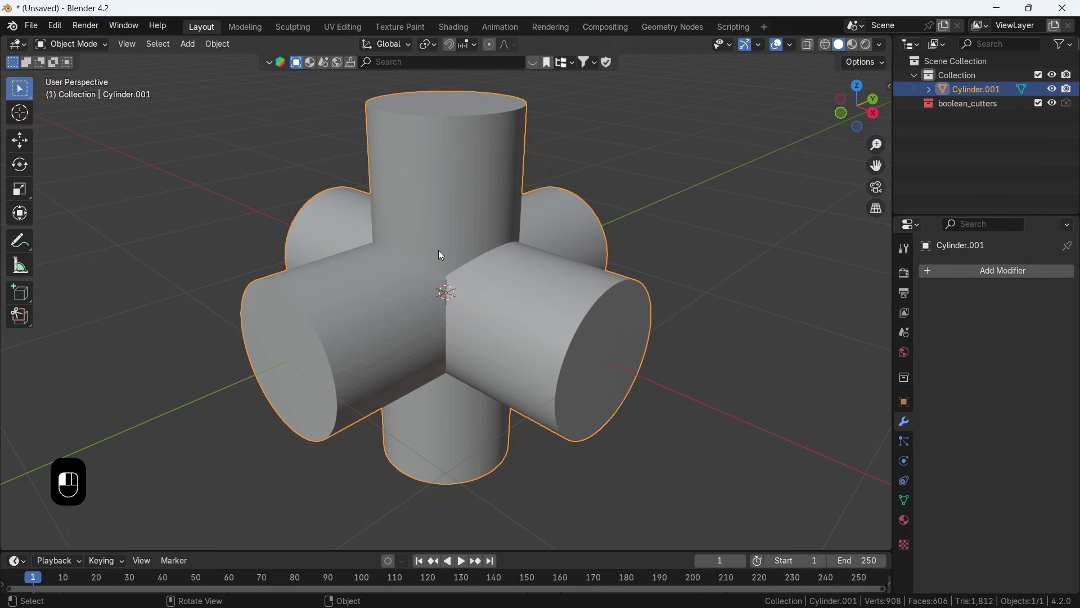
key("Tab")
key("Tab")
left_click(945, 269)
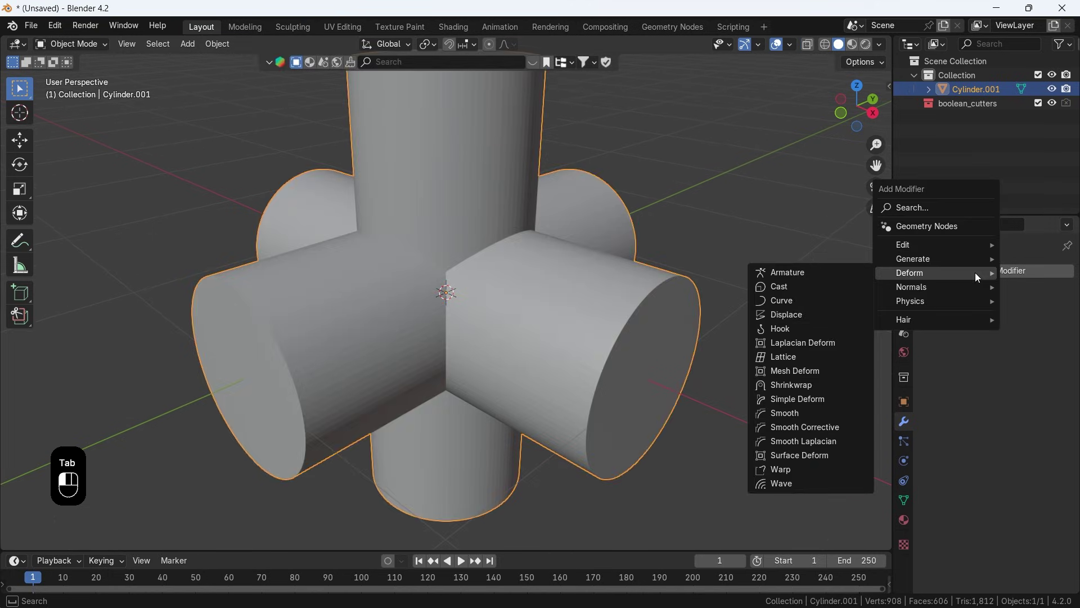
mouse_move(934, 259)
left_click(799, 386)
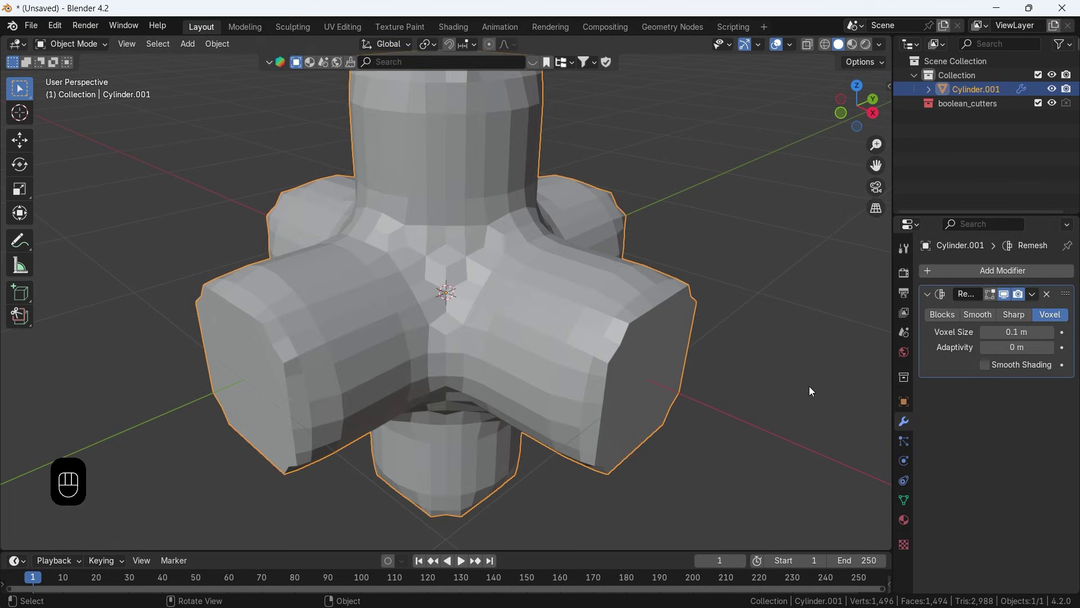
Switch the Remesh modifier to Smooth mode and set its octree depth to 9
left_click(979, 315)
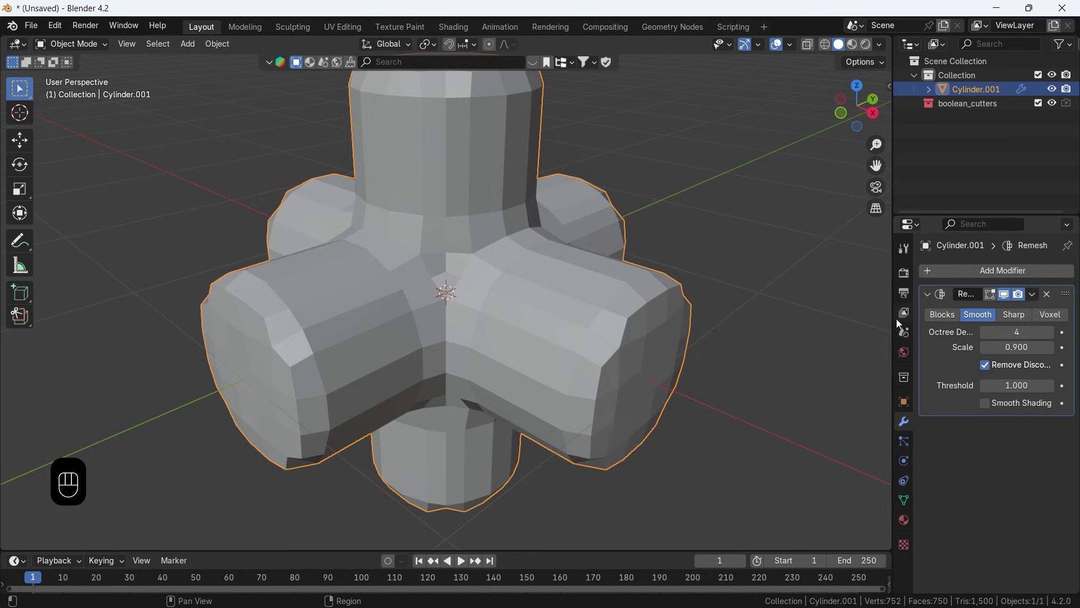
left_click_drag(896, 319, 865, 318)
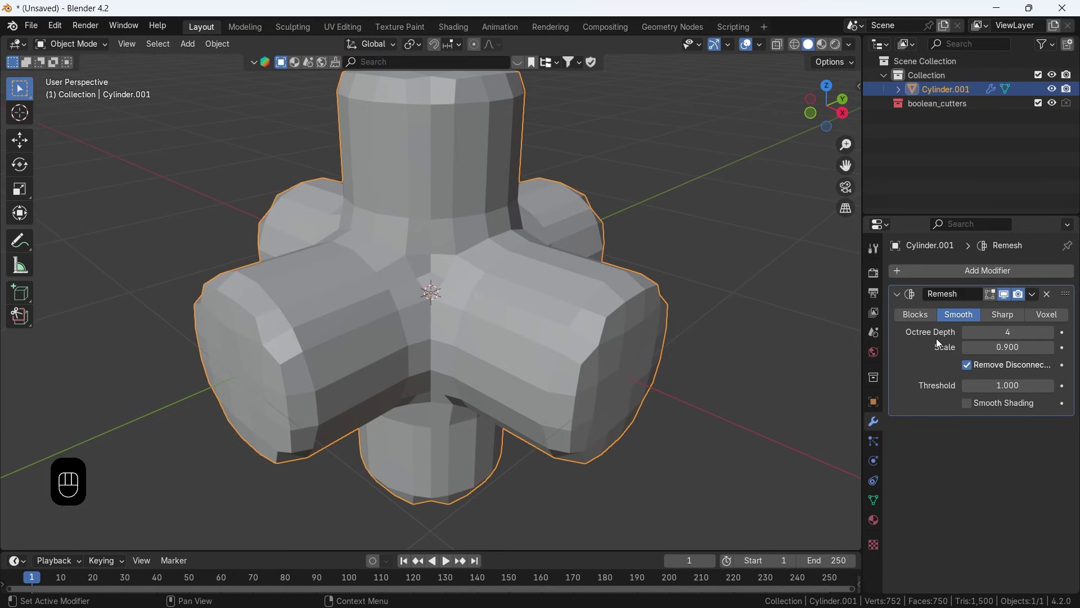
left_click(970, 368)
left_click(1011, 334)
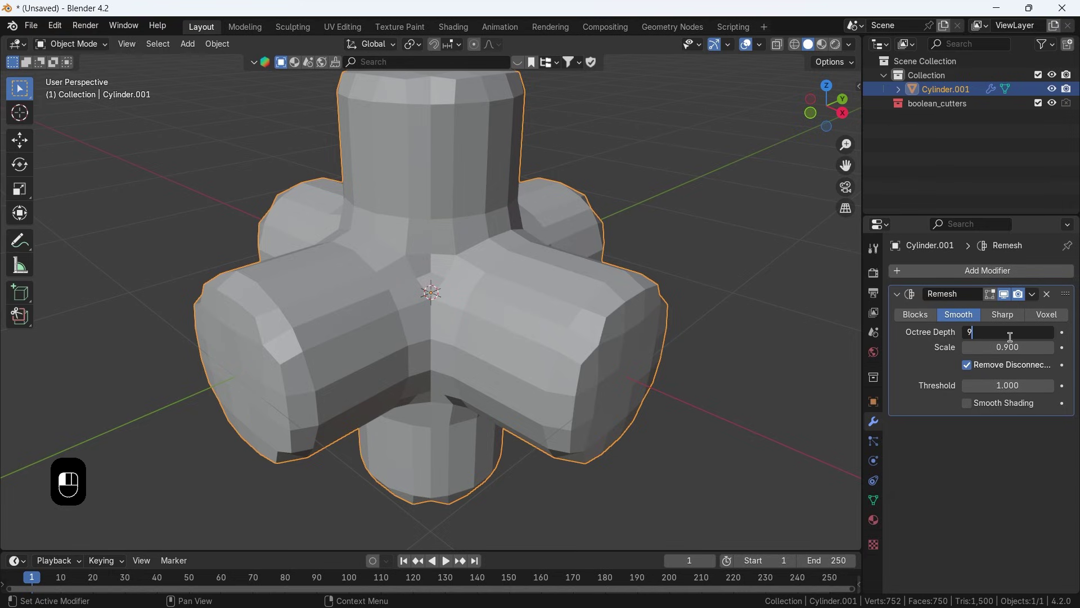
key("Return")
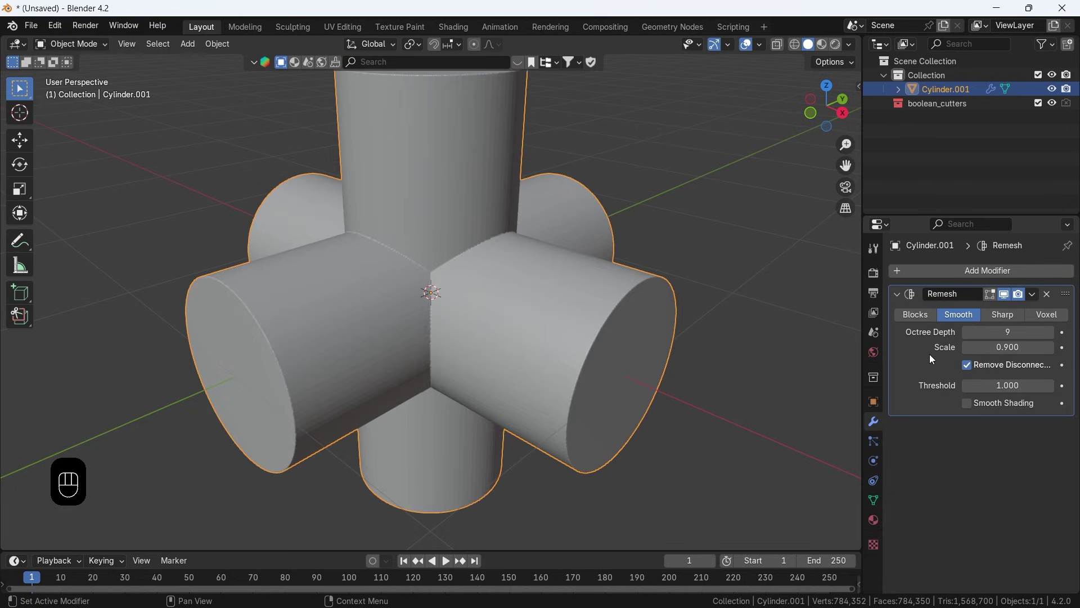
Apply the Remesh modifier and enable the Statistics overlay in the viewport
left_click(1034, 294)
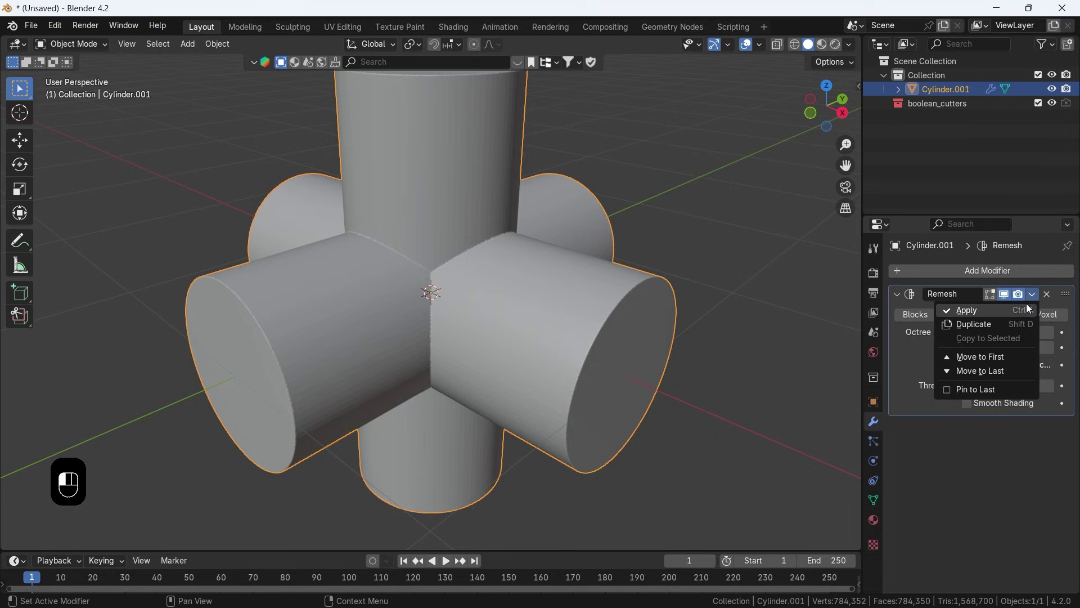
left_click(1022, 314)
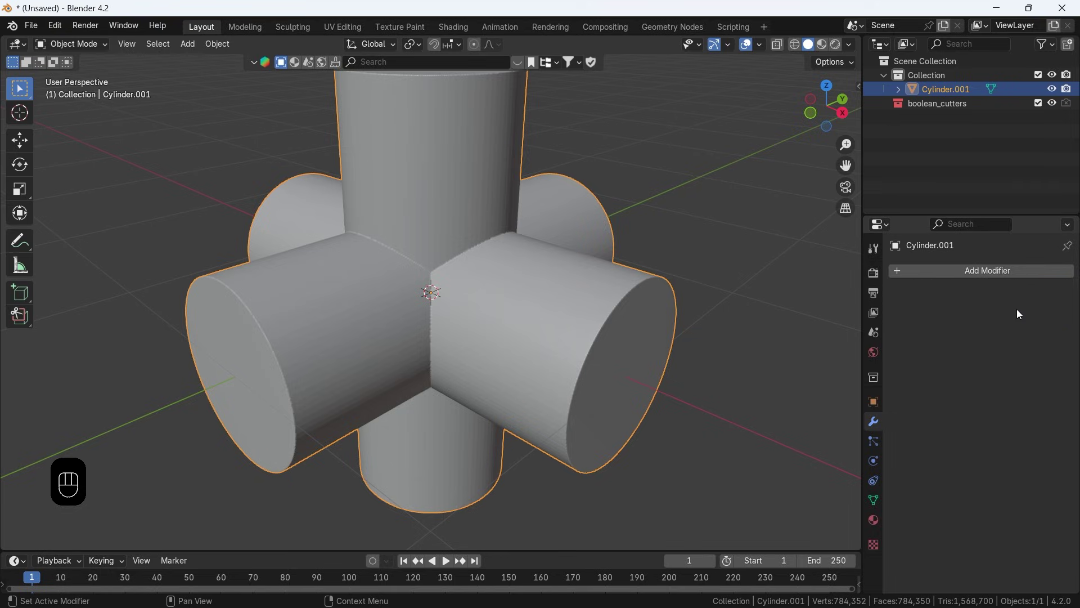
left_click(760, 44)
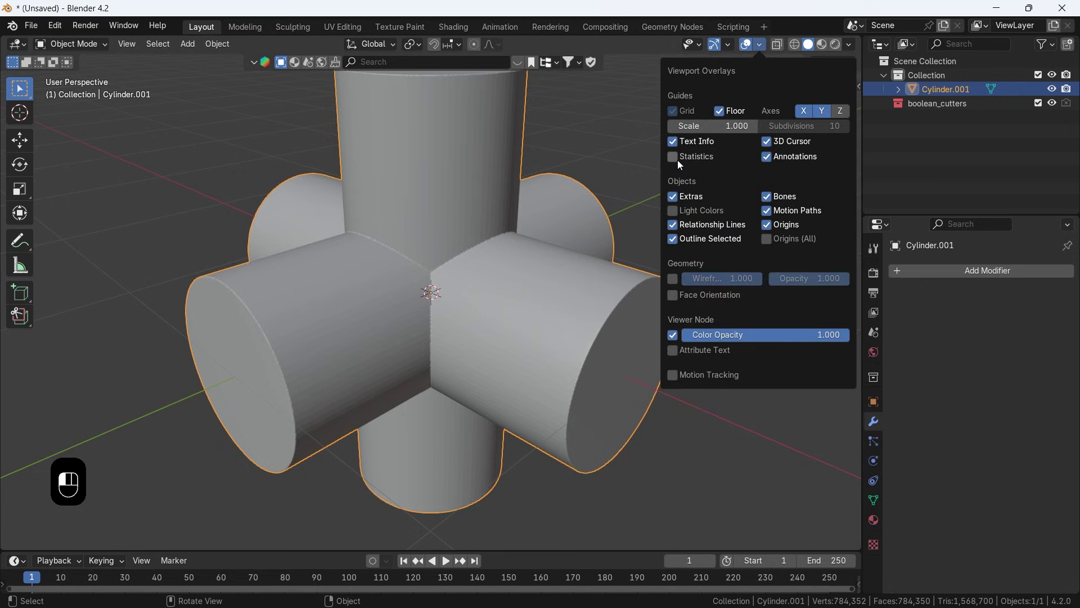
left_click(678, 158)
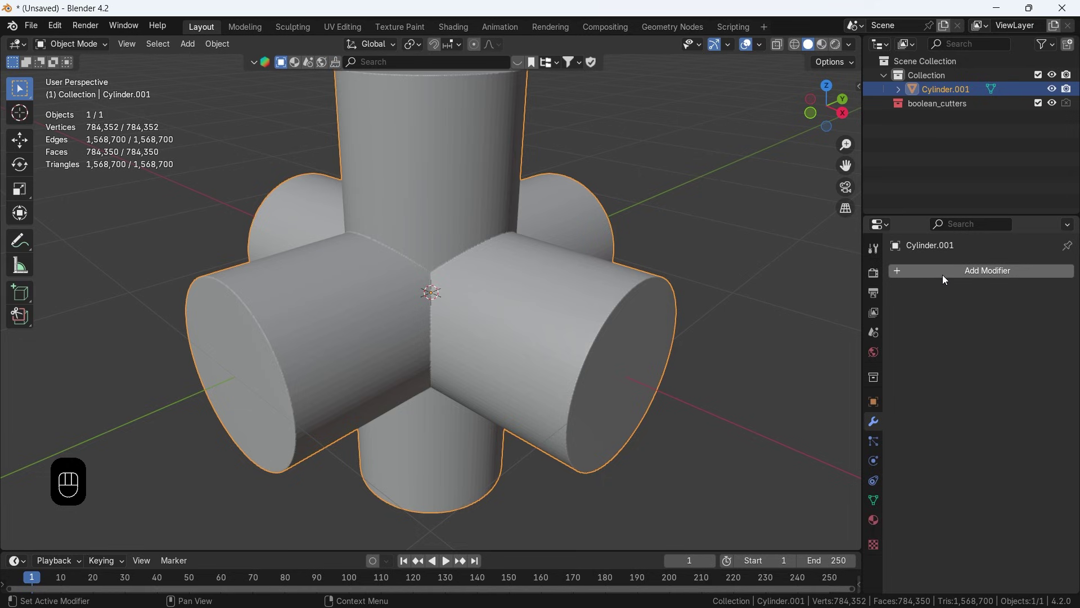
Add a Smooth Corrective modifier to the merged cylinder with Only Smooth enabled
left_click(943, 279)
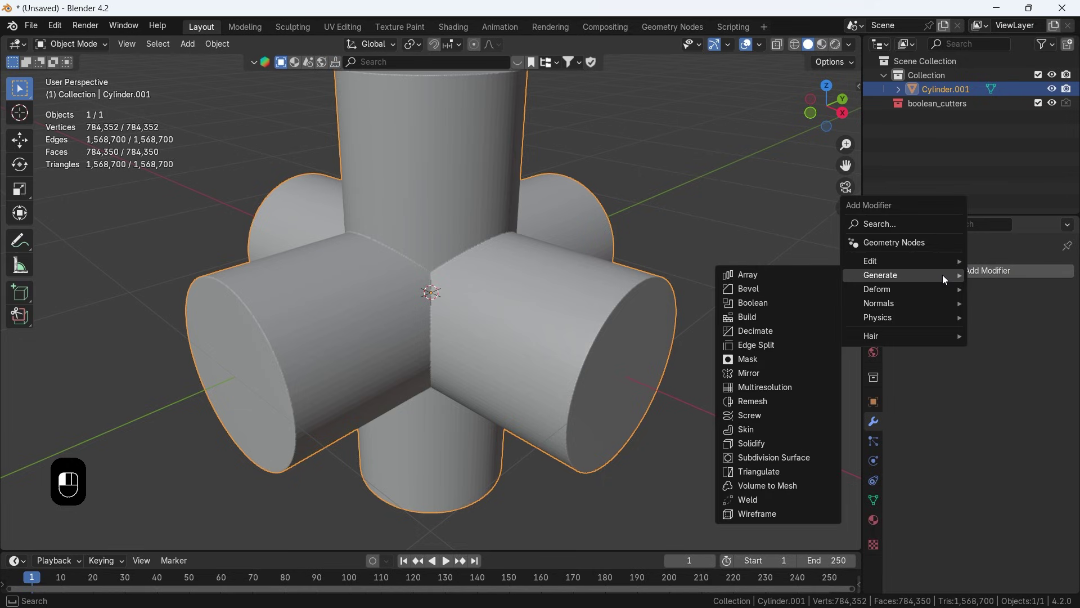
mouse_move(903, 290)
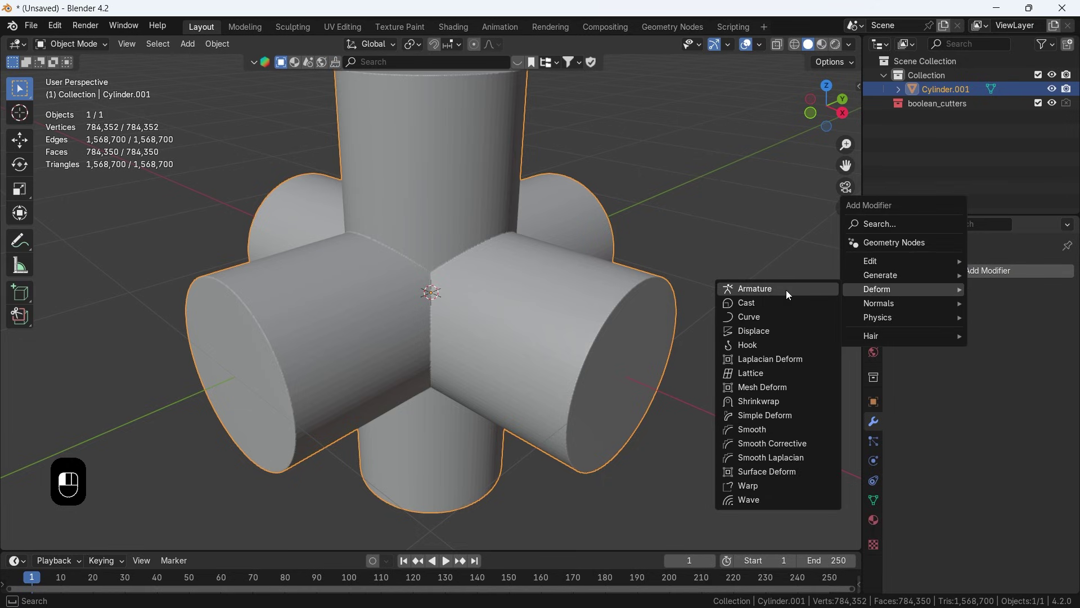
left_click(760, 445)
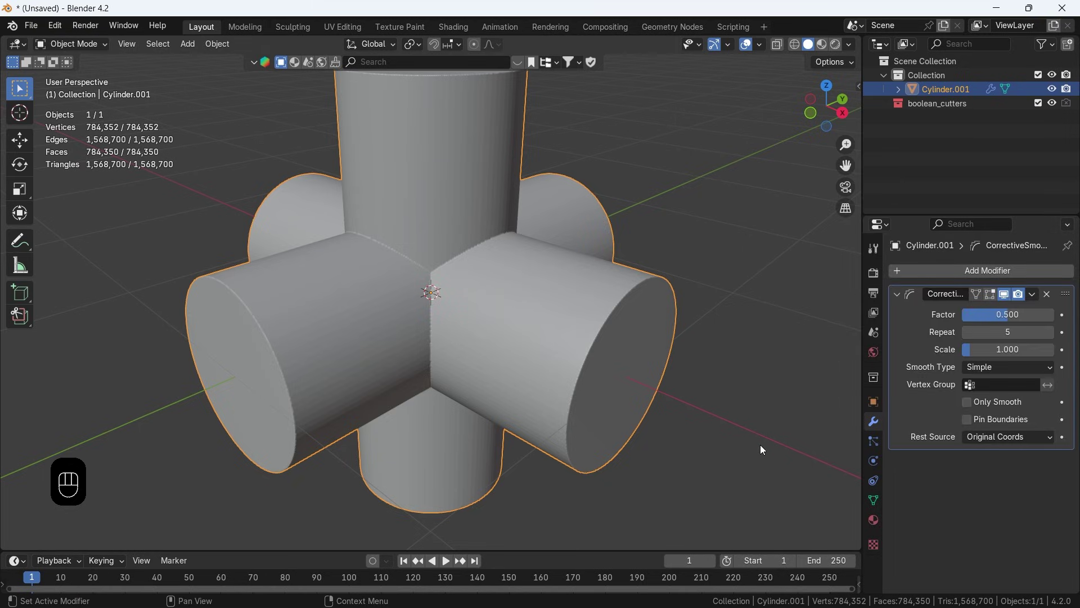
left_click(965, 405)
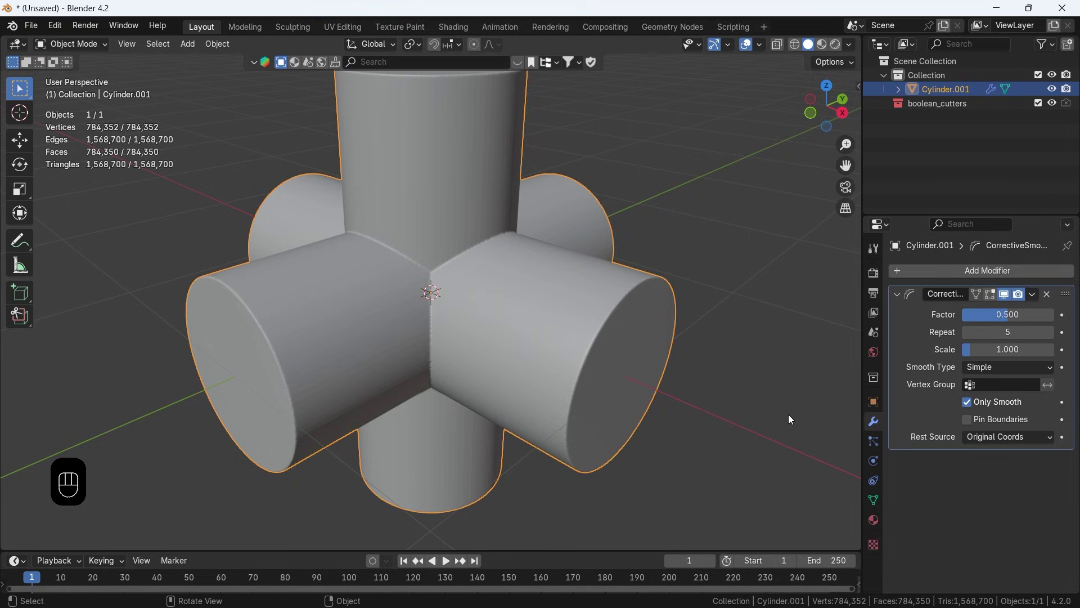
left_click(967, 404)
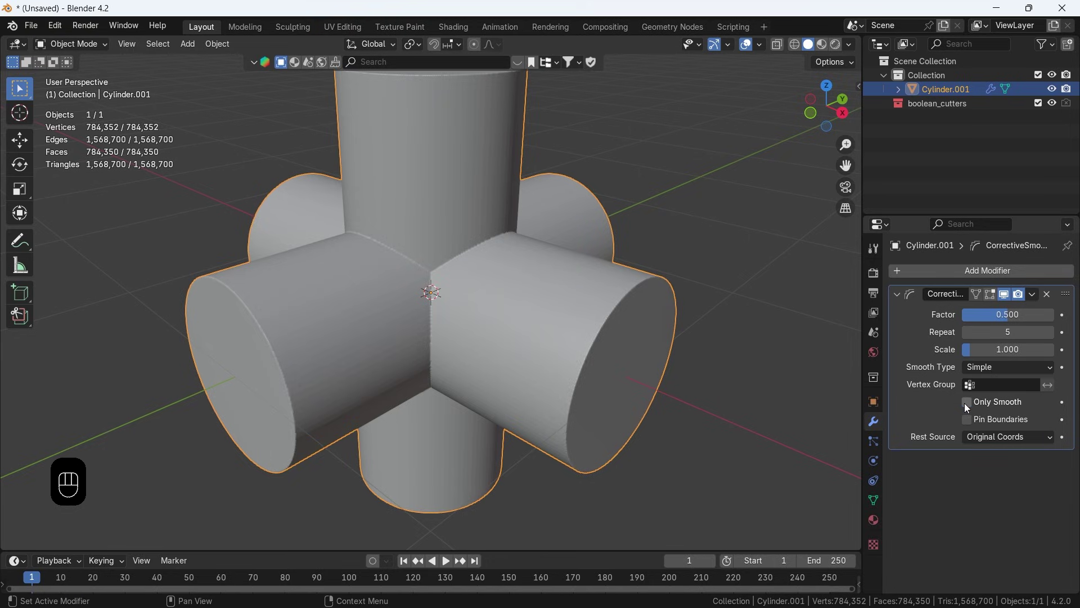
left_click(968, 402)
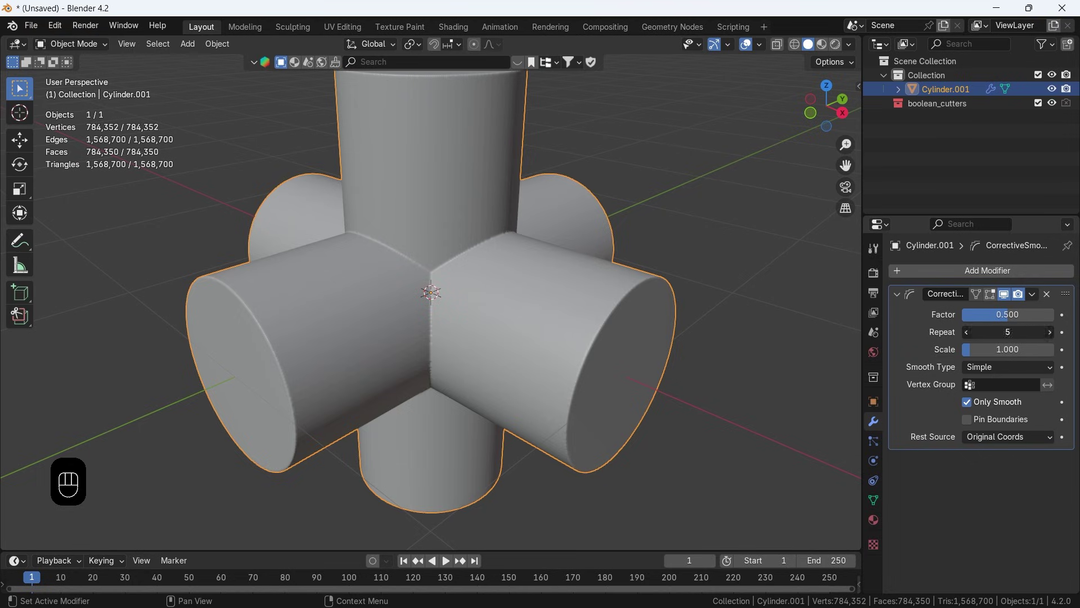
Try the corrective smoothing with 200 repeats, using a factor of 1 and then 0.5
double_click(1052, 331)
type("200")
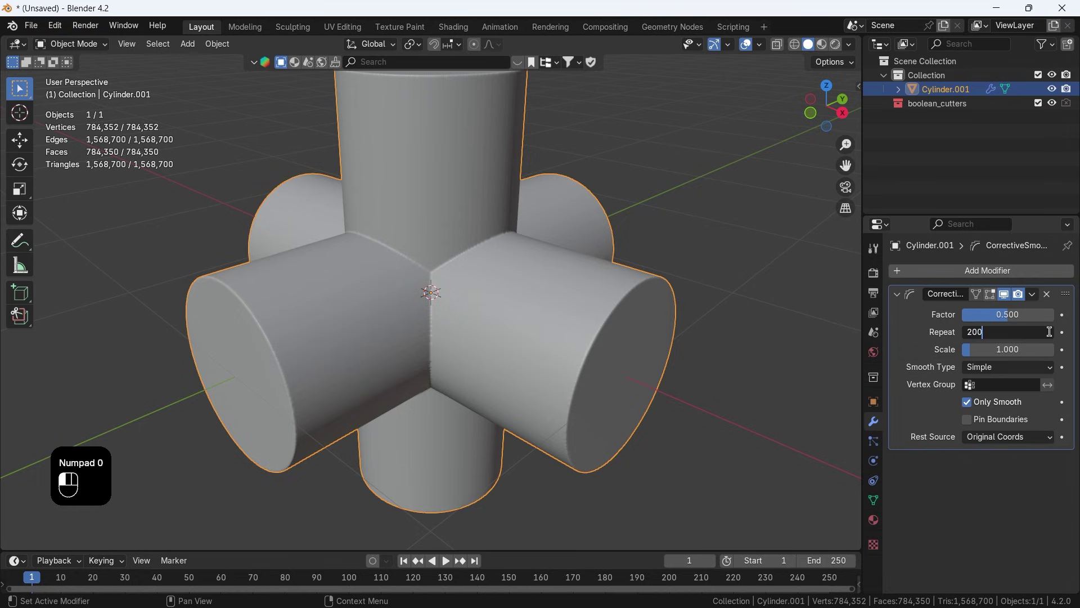
key("Return")
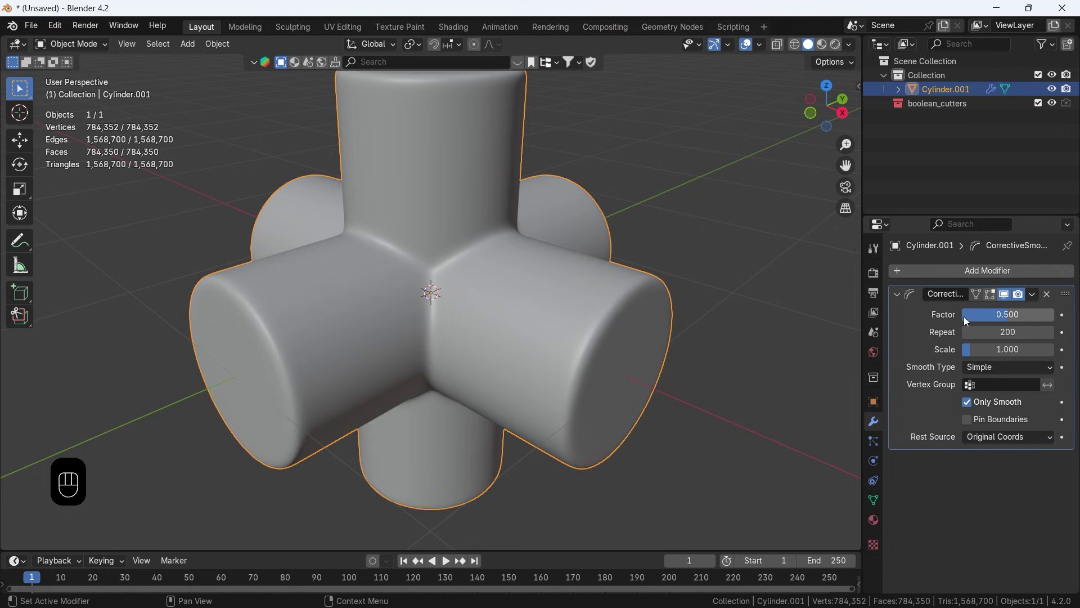
left_click(986, 315)
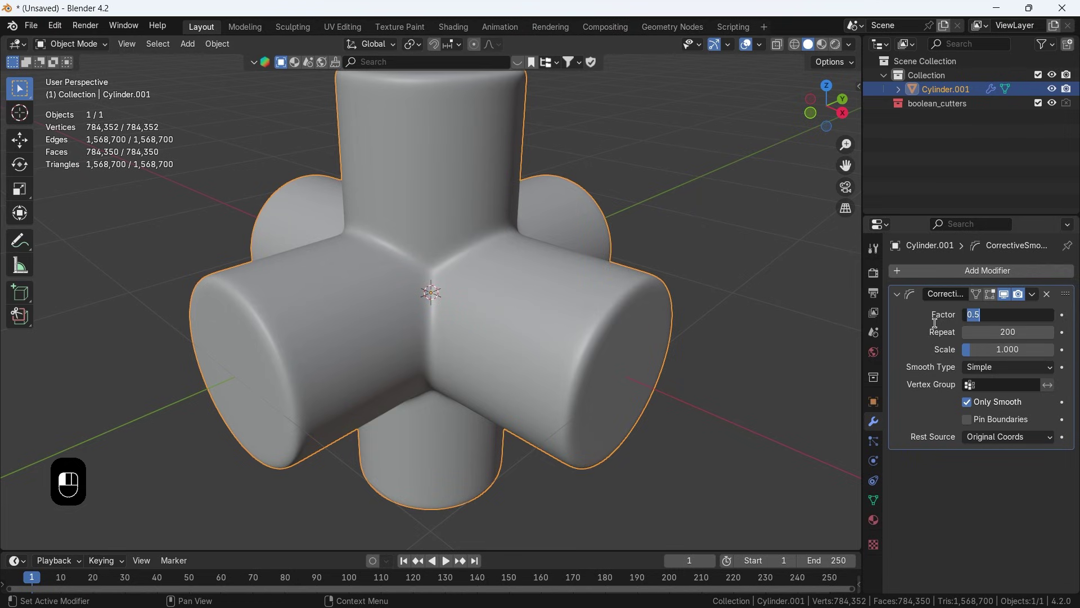
type("1")
key("Return")
left_click(987, 315)
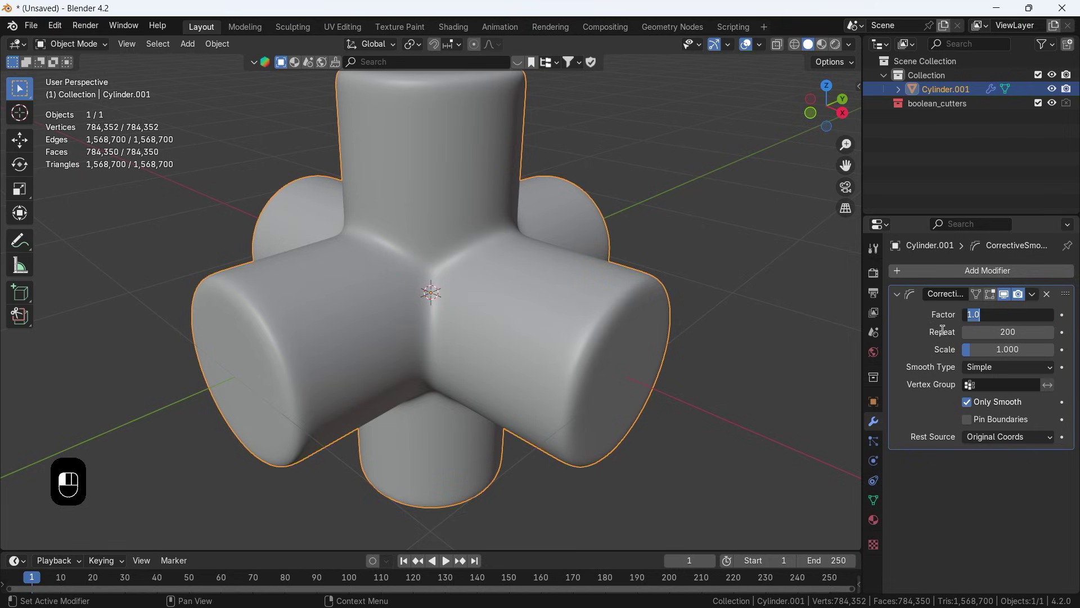
type("0.5")
key("Return")
Set the corrective smoothing to 300 repeats with a factor of 0.7 and apply the modifier
left_click(940, 332)
type("300")
key("Return")
left_click(981, 316)
type("0.7")
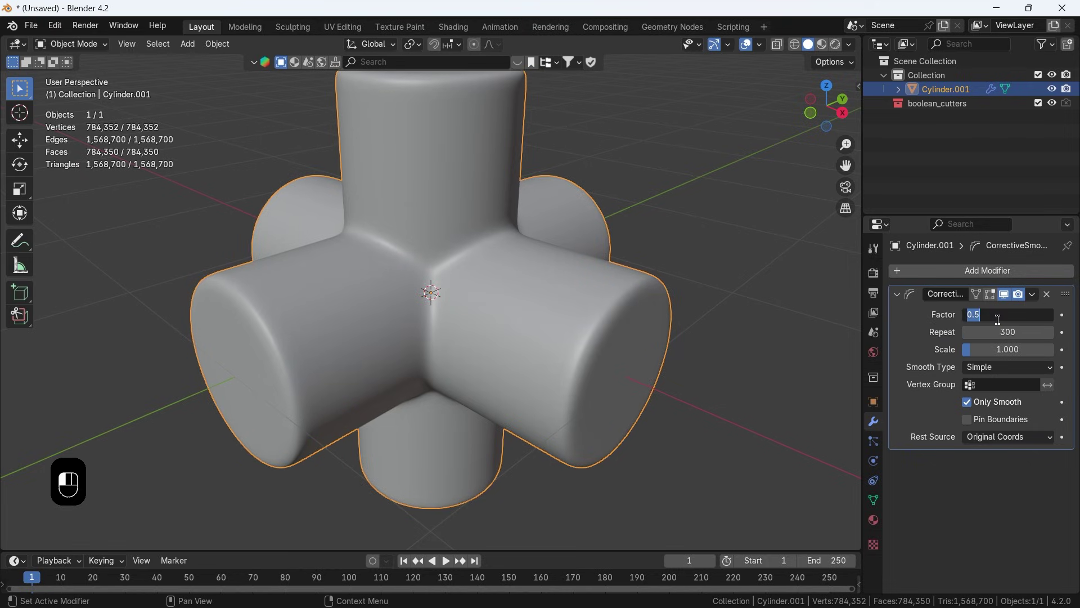
key("Return")
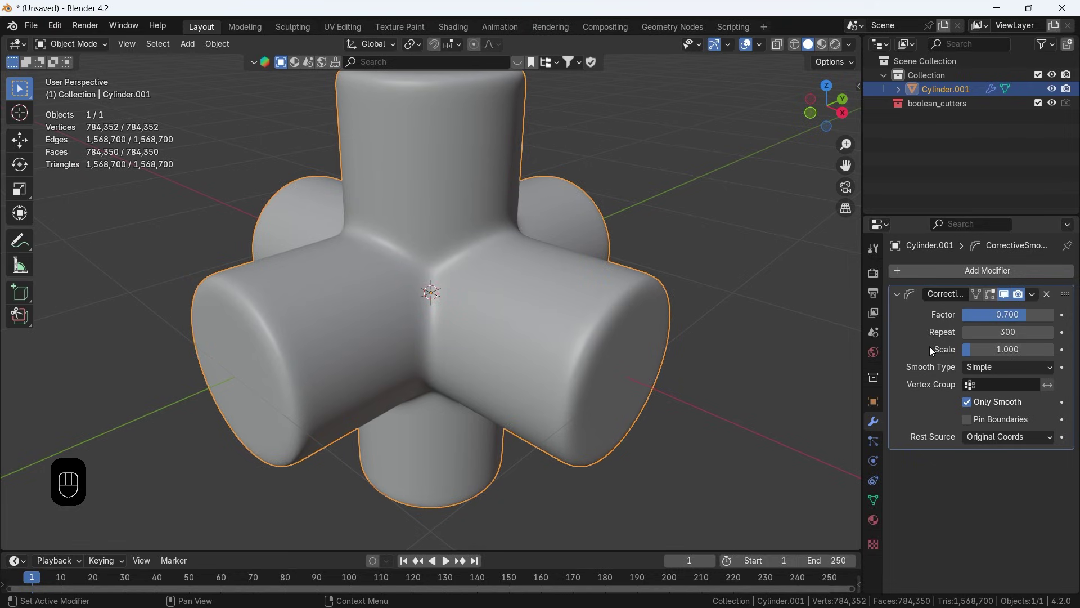
left_click(1033, 294)
key("ctrl+a")
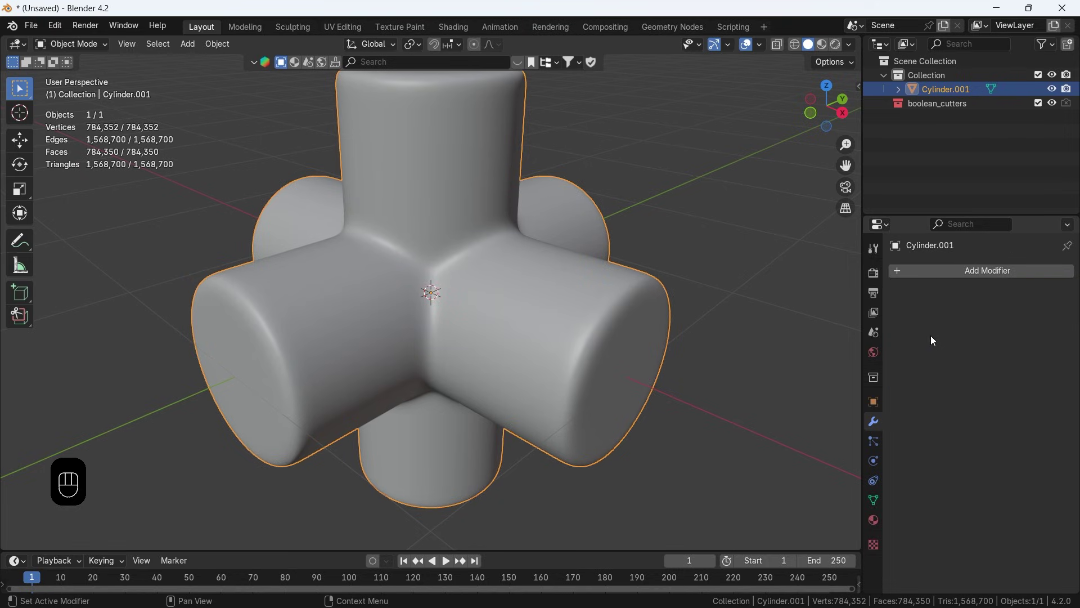
Check the density of the smoothed mesh in Edit Mode with all geometry selected, and return to Object Mode
middle_click_drag(816, 186, 554, 360)
left_click(73, 44)
left_click(79, 76)
key("a")
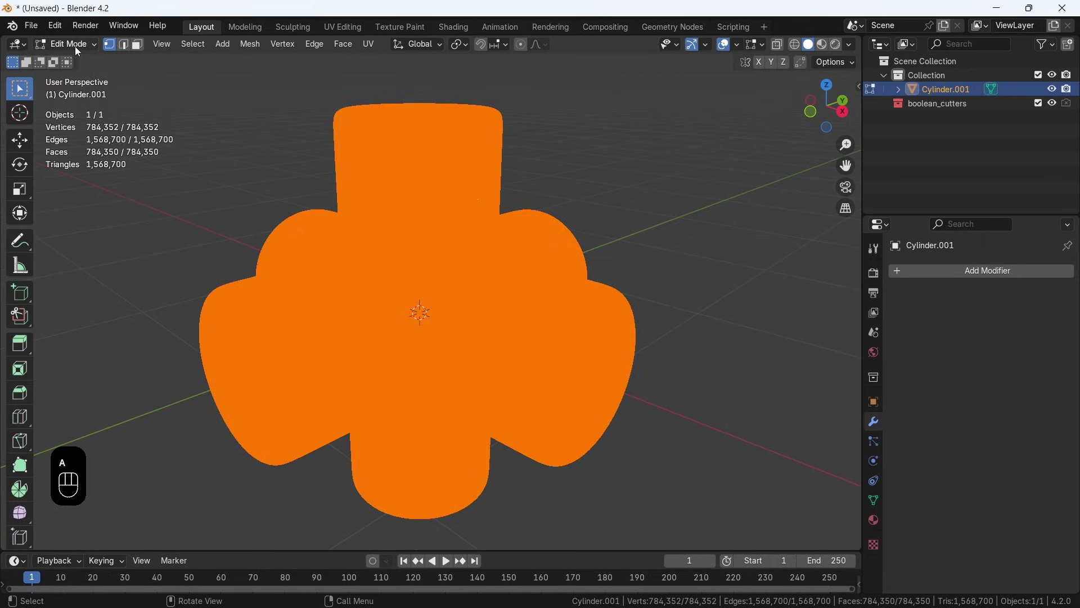
left_click(73, 44)
left_click(79, 56)
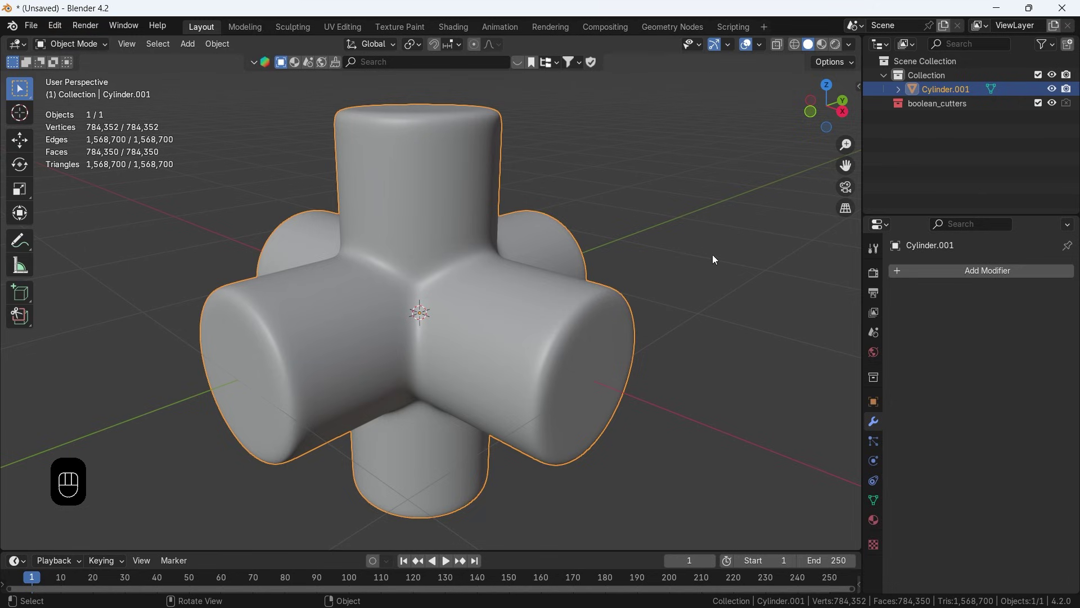
Add a Decimate modifier to the smoothed junction and set its Collapse ratio to 0.05
left_click(906, 272)
mouse_move(902, 267)
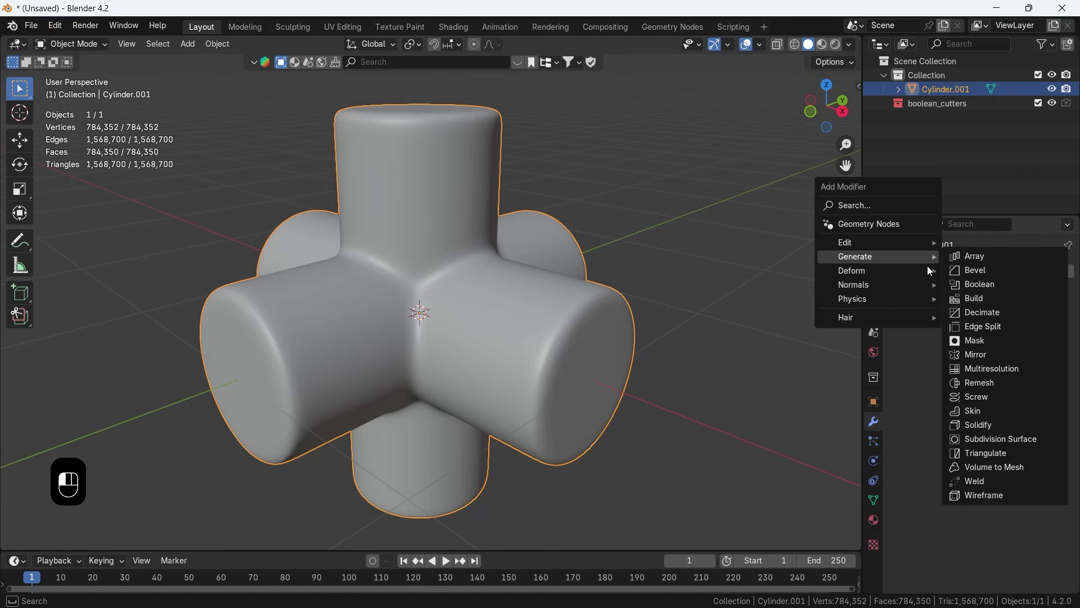
left_click(968, 313)
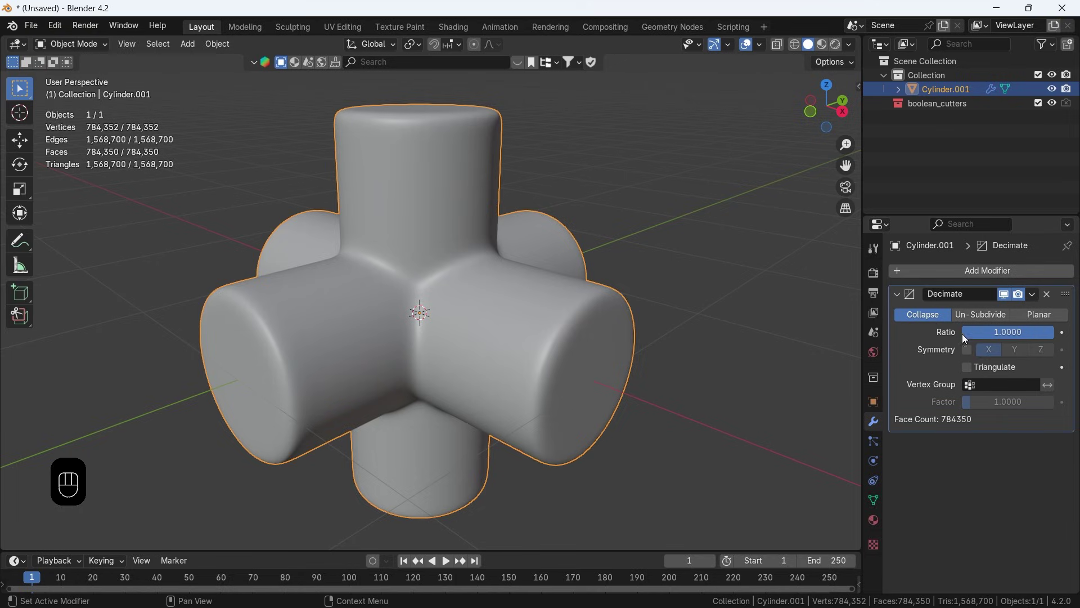
left_click(1021, 335)
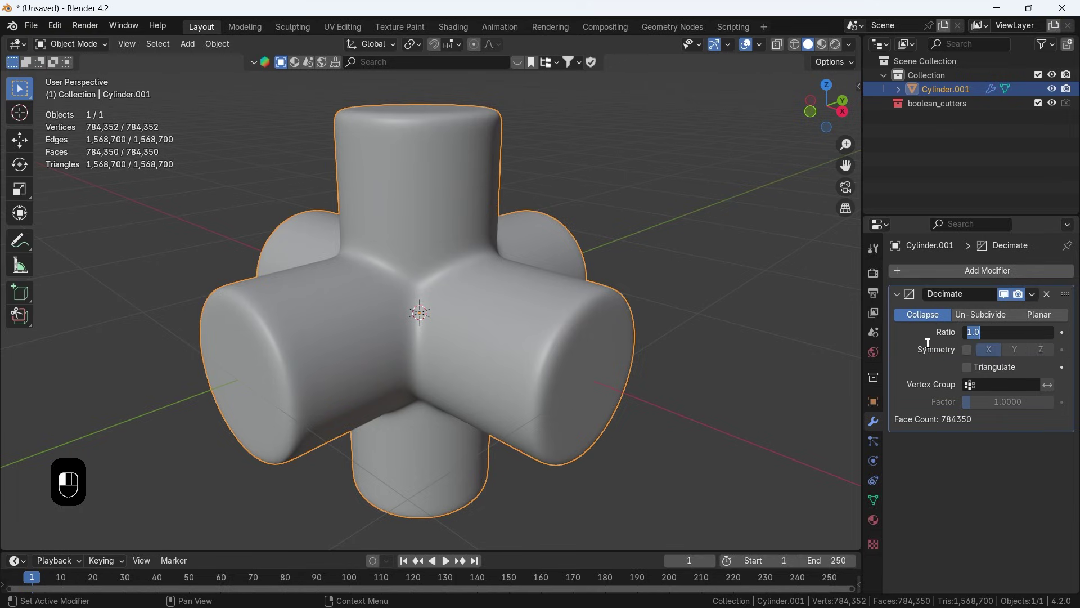
type("0.5")
key("Return")
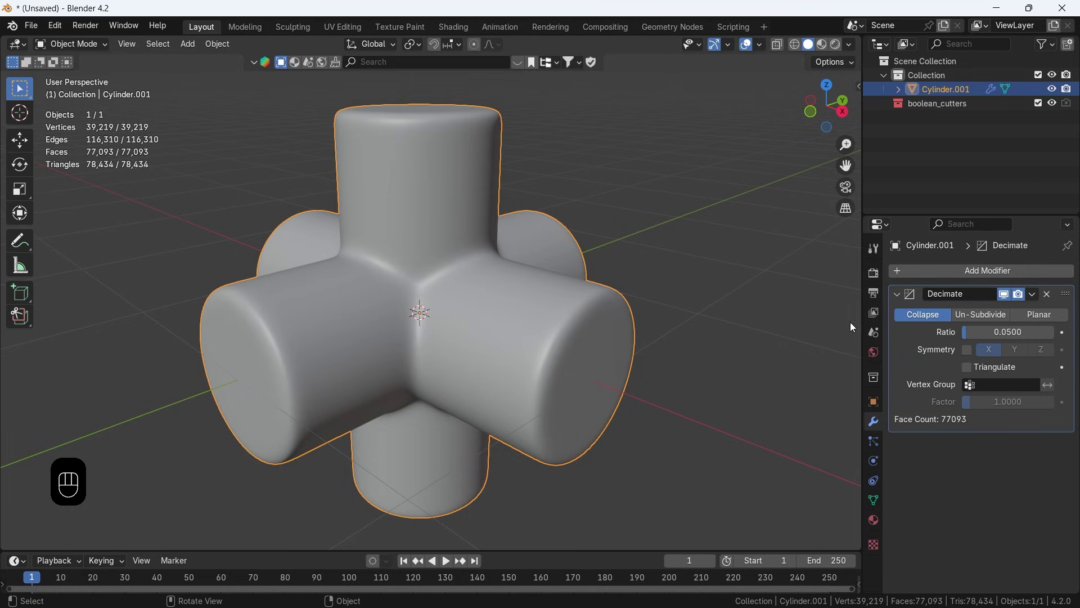
Halve the Decimate ratio twice, down to 0.0125, and apply the modifier
left_click(997, 332)
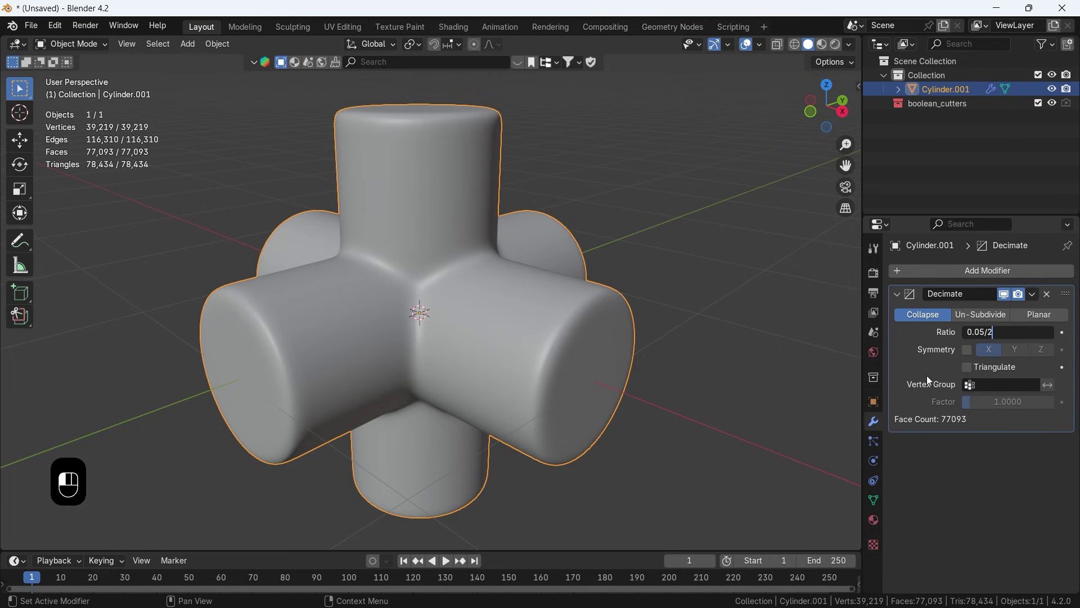
key("Return")
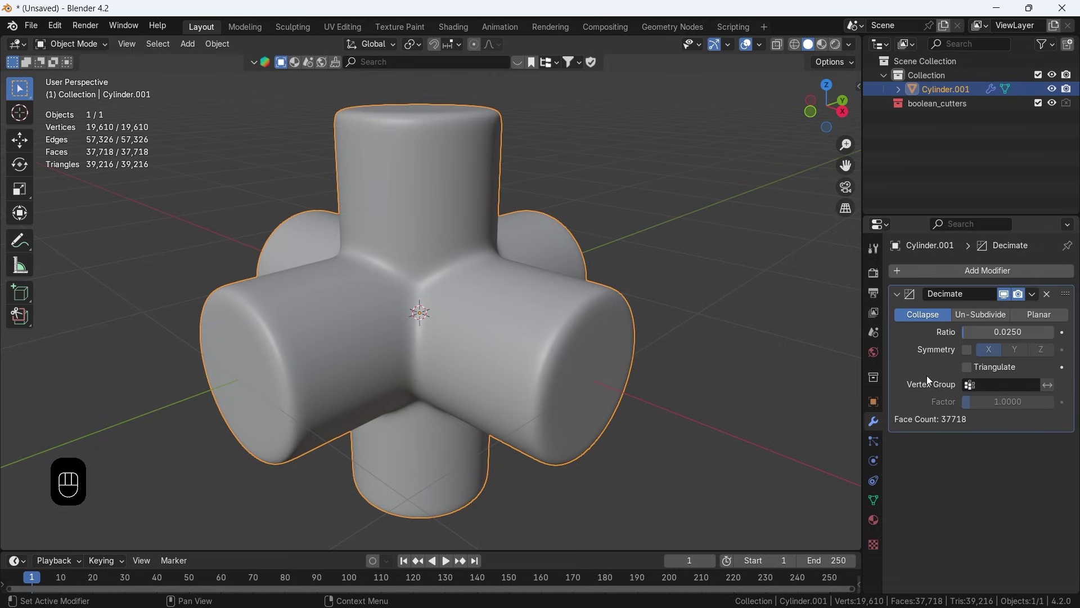
left_click(1007, 332)
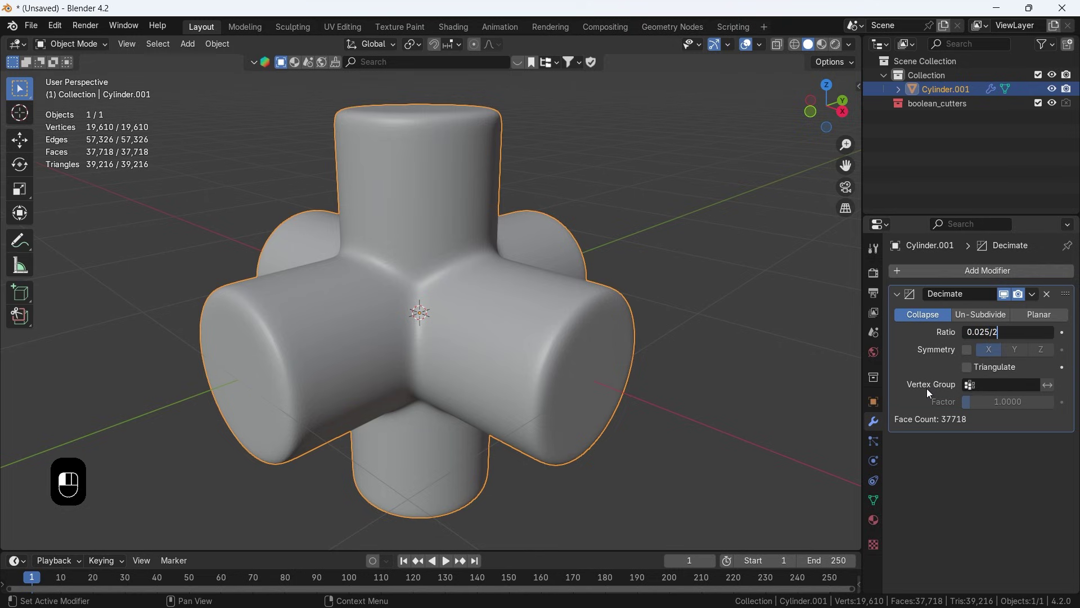
key("Return")
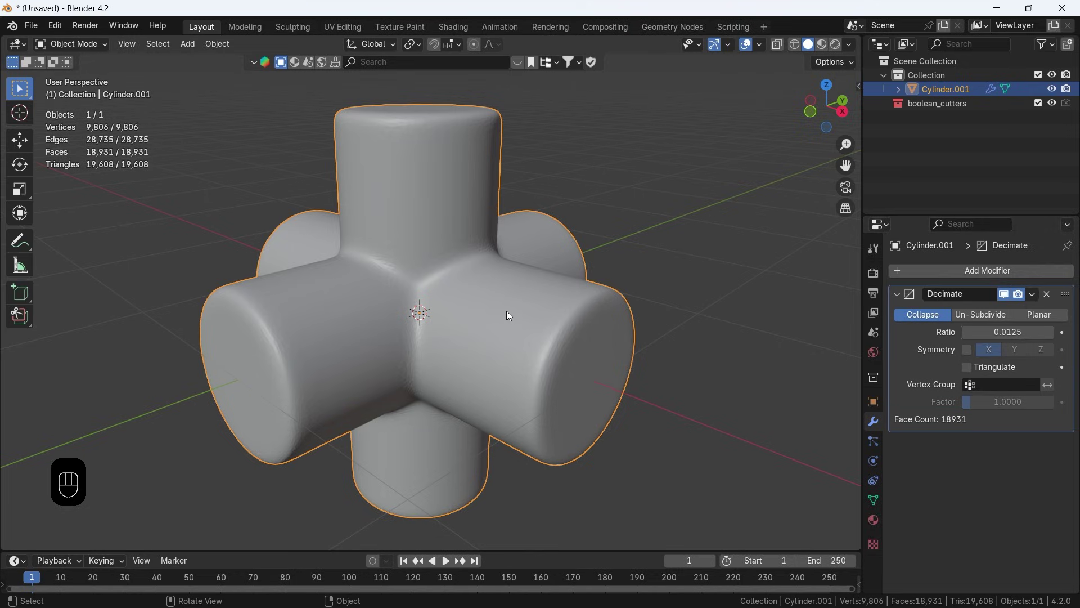
middle_click_drag(522, 336, 556, 388)
left_click(1032, 294)
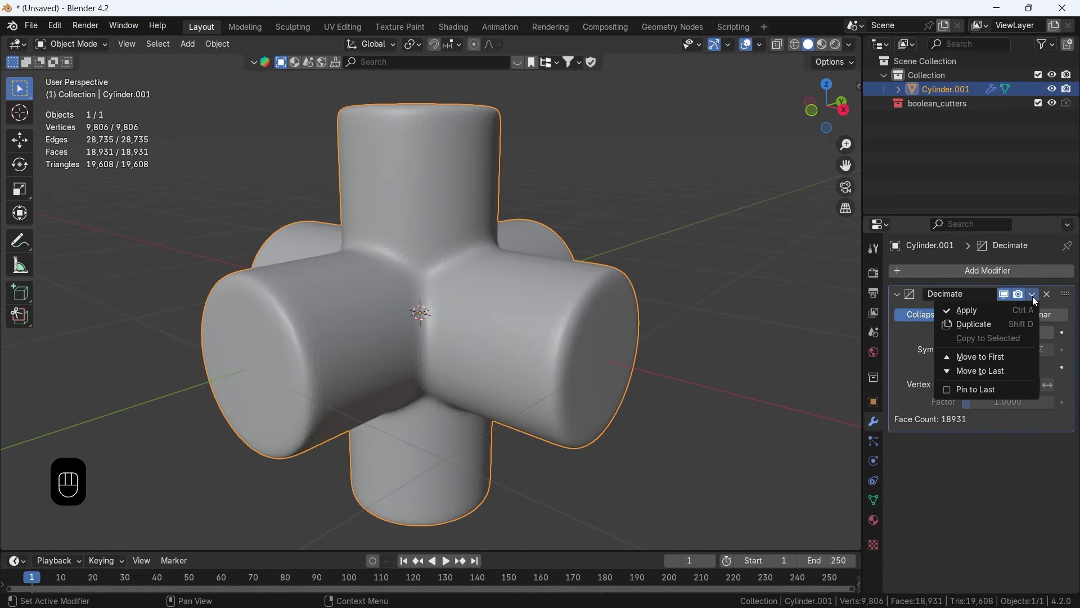
left_click(1006, 307)
Apply Shade Smooth to the decimated pipe junction and inspect its blended surfaces
right_click(464, 218)
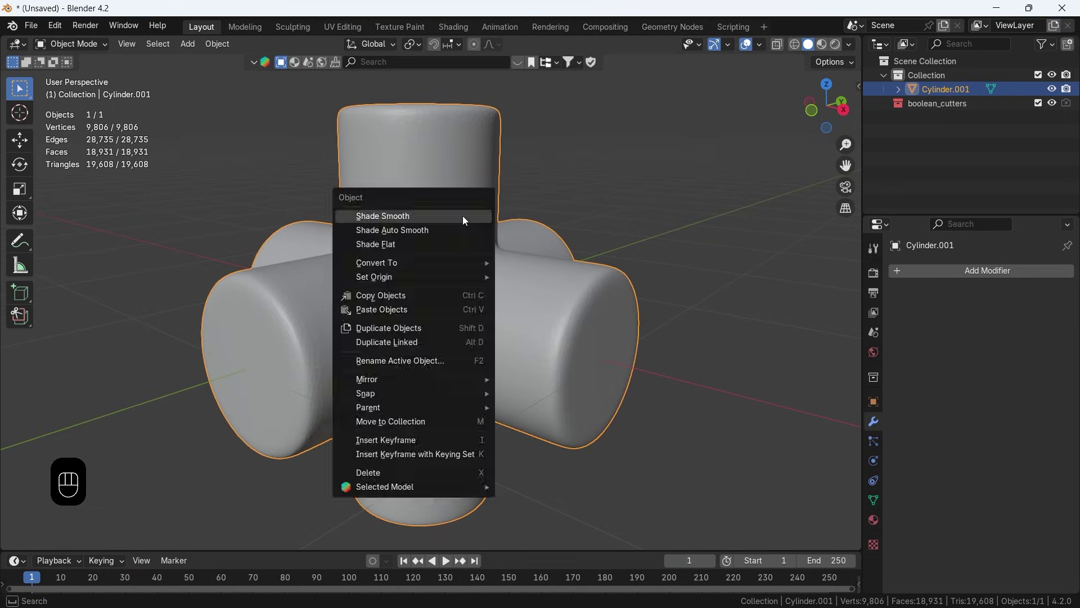
left_click(450, 219)
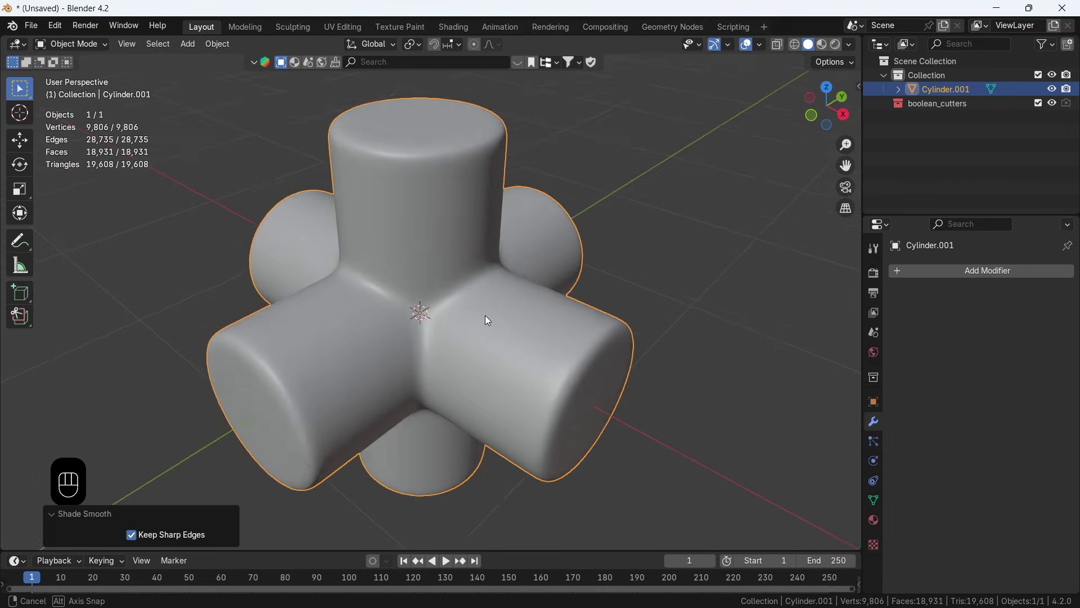
mouse_move(487, 321)
middle_mouse_down()
mouse_move(521, 272)
mouse_move(650, 258)
mouse_move(675, 278)
mouse_move(549, 309)
mouse_move(403, 291)
mouse_move(518, 288)
mouse_move(557, 264)
middle_mouse_up()
scroll(641, 303, "up", 10)
scroll(621, 287, "down", 8)
scroll(440, 293, "down", 3)
Switch the viewport lighting to MatCap, try the metallic matcap, and choose the glossy red one to preview the pipe junction
left_click(849, 45)
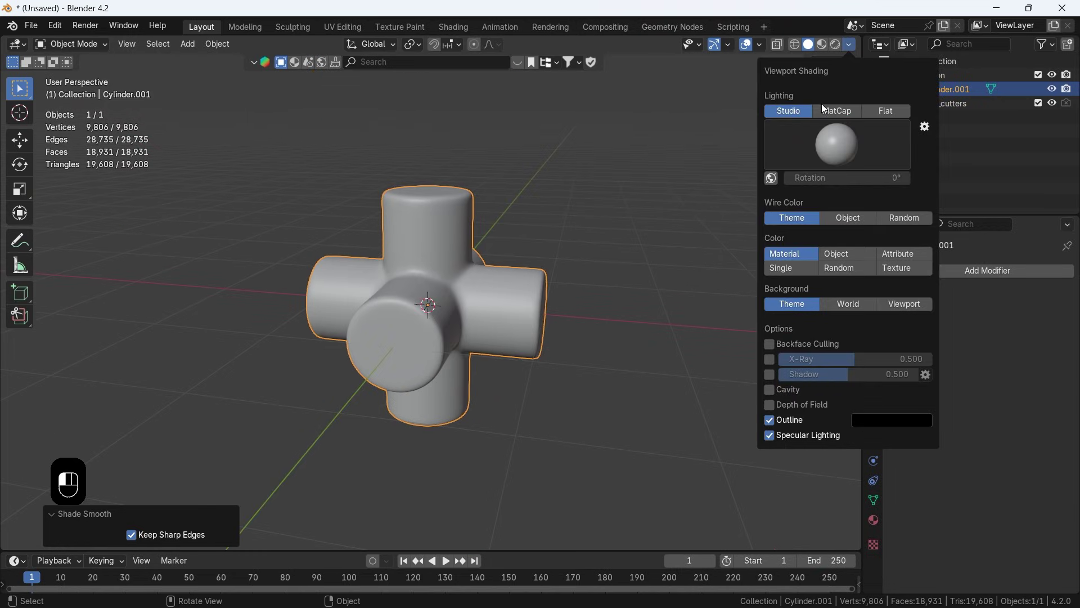
left_click(824, 108)
left_click(827, 135)
left_click(749, 191)
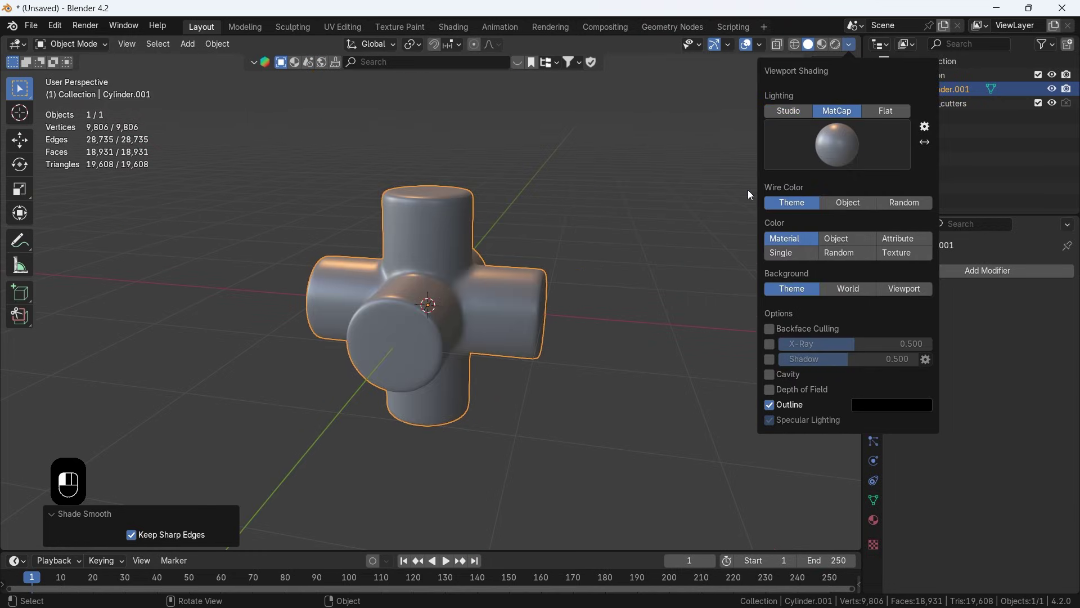
left_click(781, 165)
left_click(644, 238)
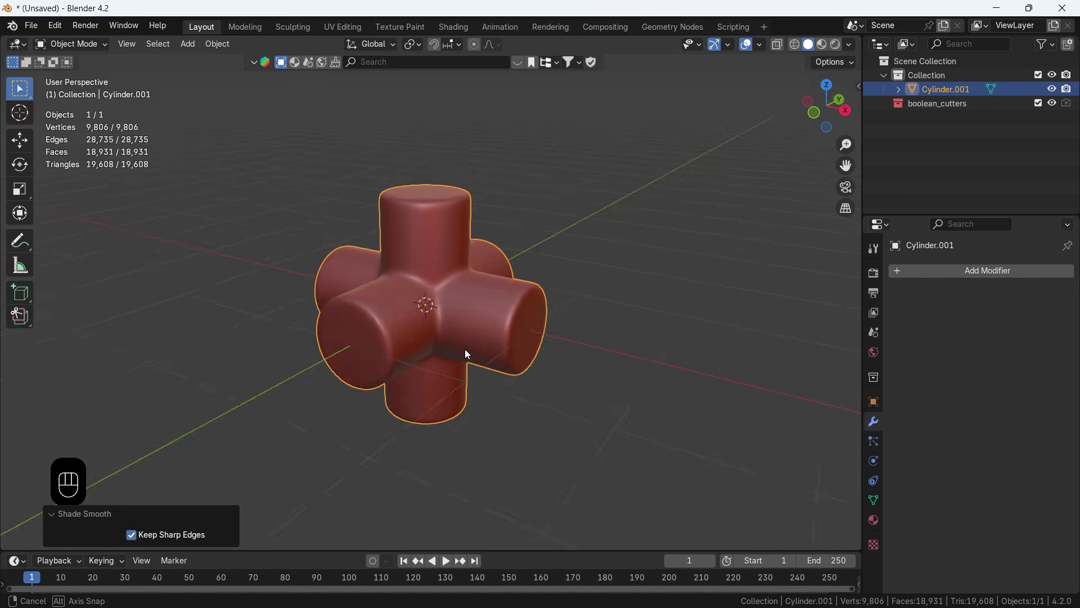
scroll(457, 346, "up", 3)
scroll(475, 341, "down", 3)
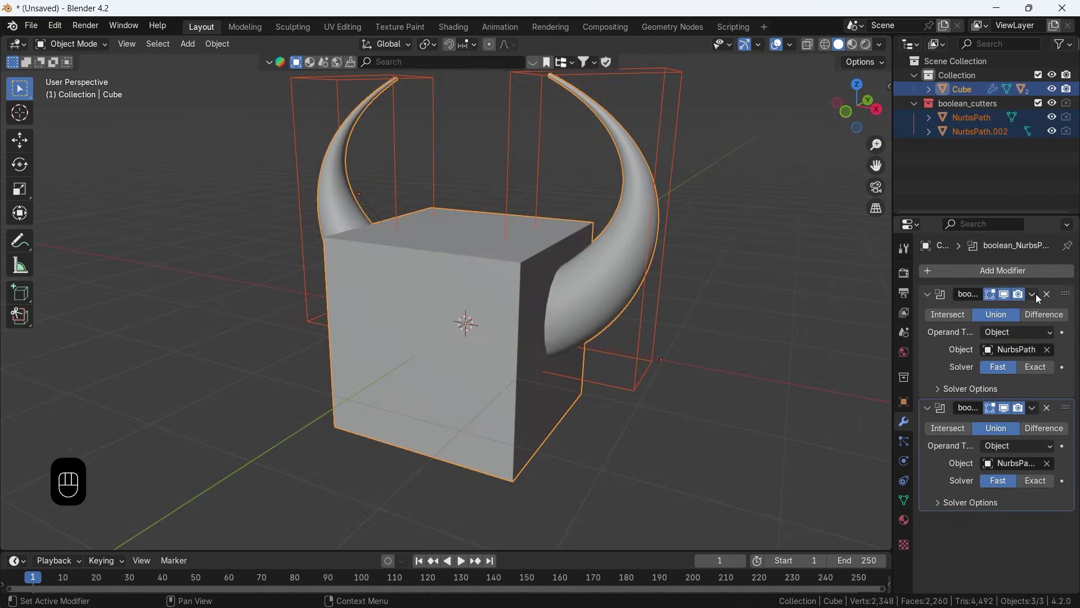
Apply both Boolean union modifiers on the horned cube and delete the two horn cutter objects
left_click(1034, 294)
left_click(990, 311)
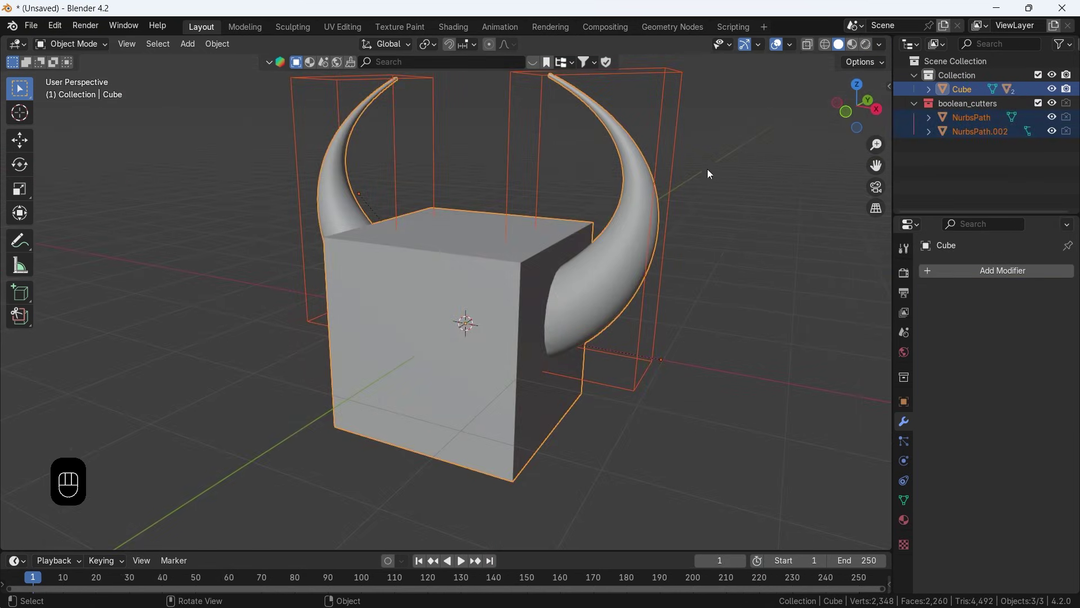
left_click(665, 136)
key("x")
left_click(666, 136)
left_click(431, 124)
key("x")
left_click(431, 124)
left_click(508, 242)
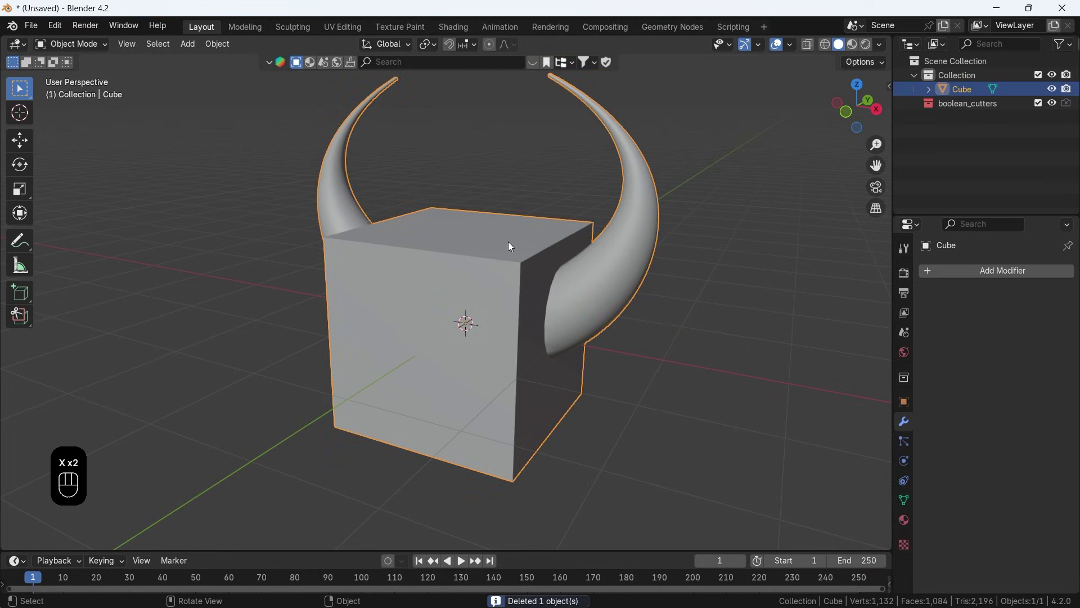
Add a Remesh modifier to the horned cube, set it to Sharp with an Octree Depth of 9, and apply it
left_click(927, 271)
left_click(810, 389)
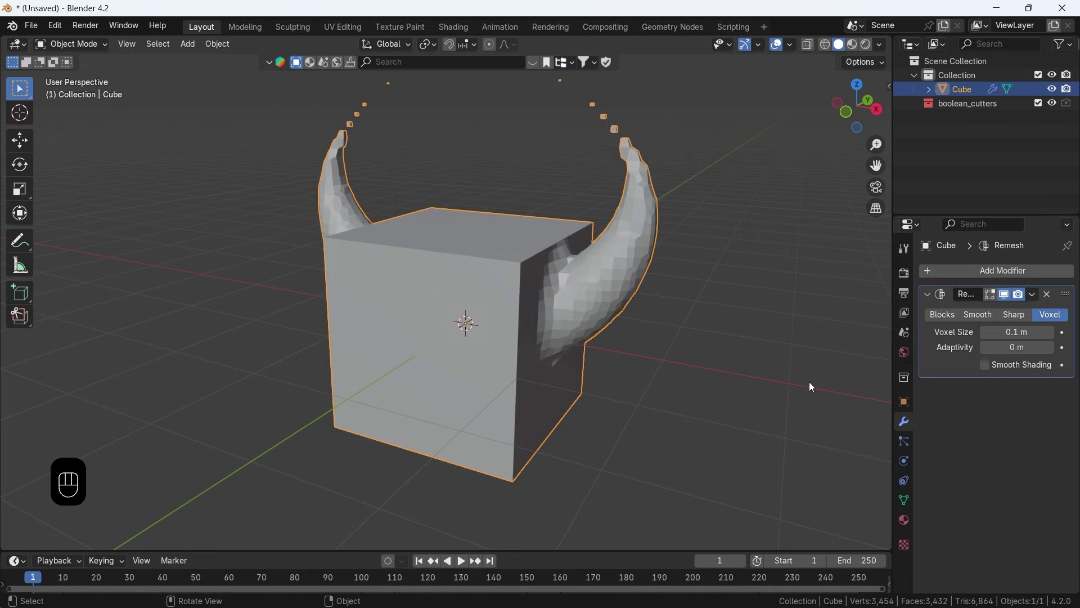
left_click(1014, 314)
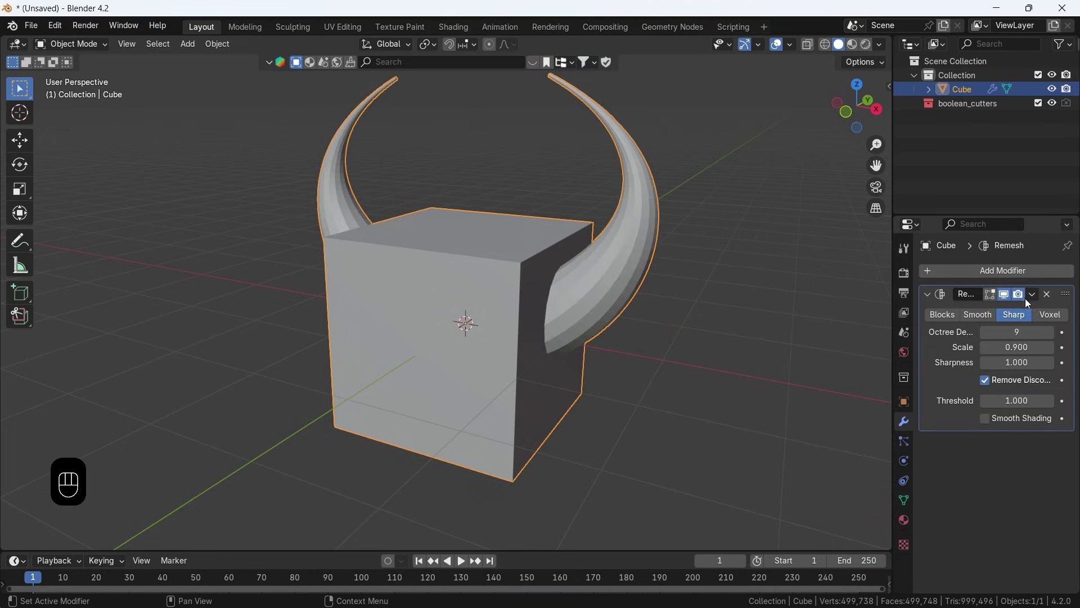
left_click(1033, 294)
left_click(1014, 310)
Add a Corrective Smooth modifier to the horned cube with Only Smooth enabled and Repeat set to 200
left_click(988, 271)
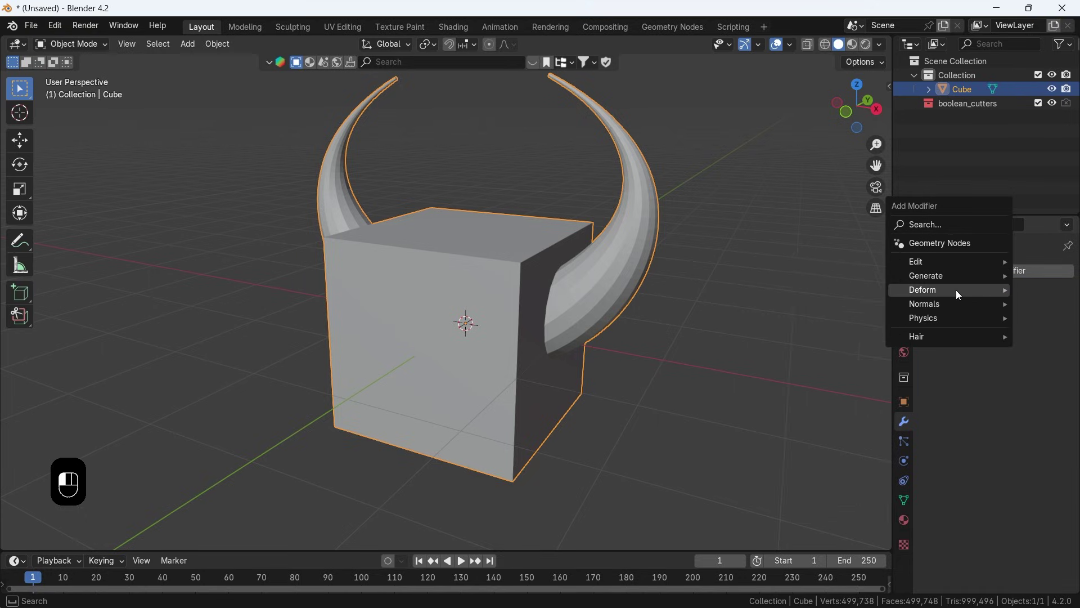
mouse_move(956, 289)
left_click(817, 445)
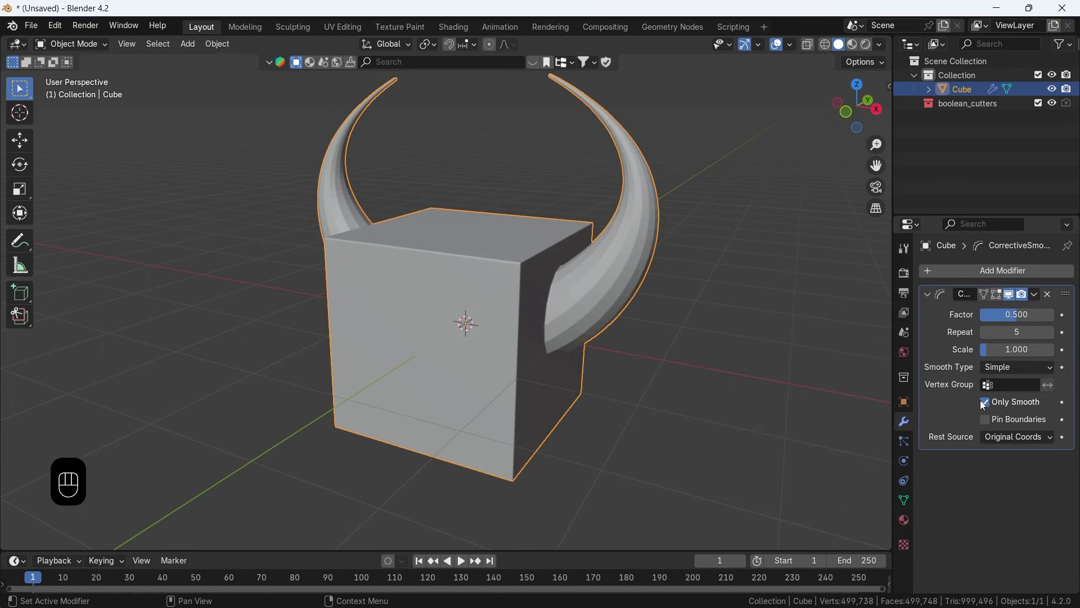
left_click(1010, 332)
type("200")
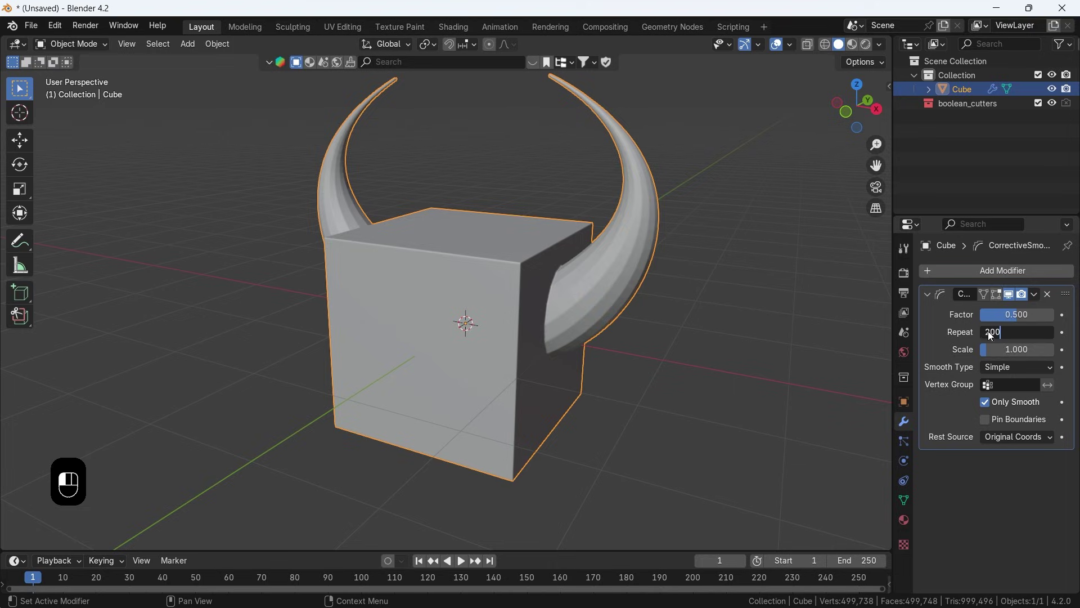
key("Return")
scroll(590, 257, "up", 3)
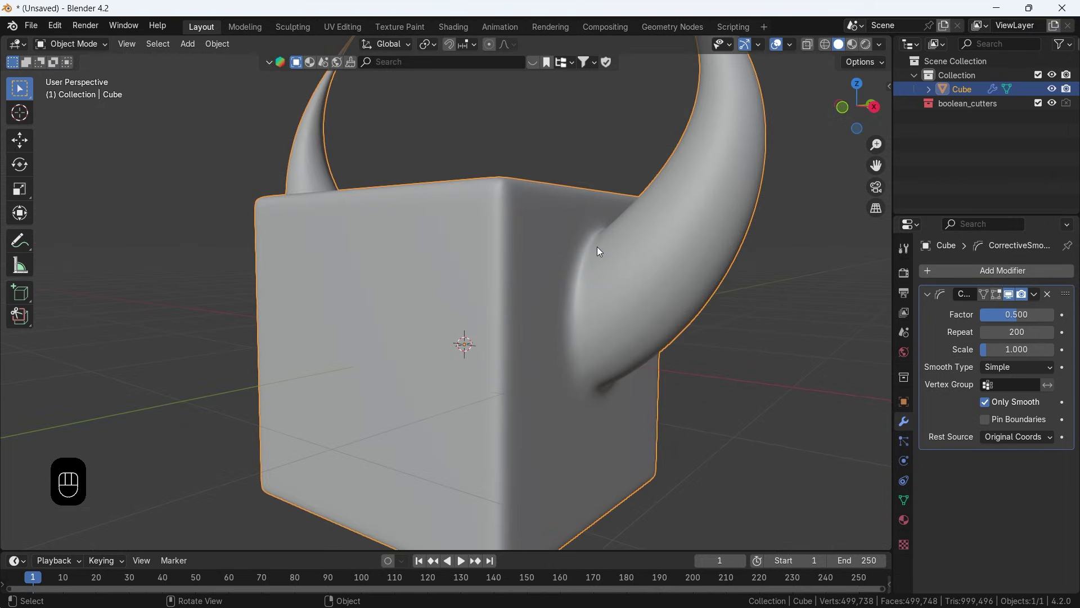
middle_click_drag(531, 376, 585, 427)
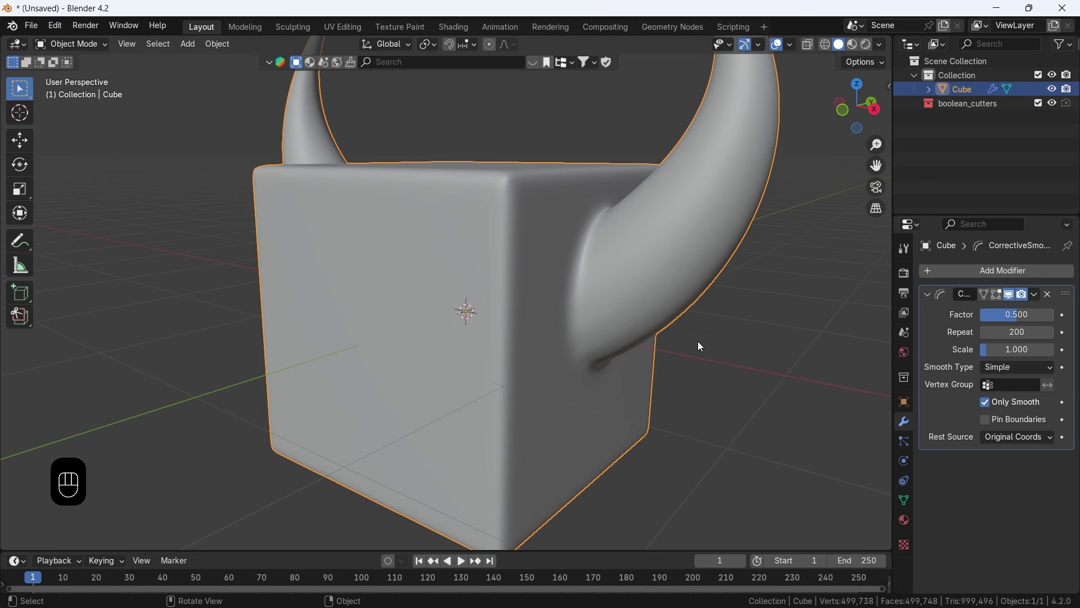
In Edit Mode with edge selection, select the edge loops running along the cube's outer edges
key("Tab")
left_click(124, 44)
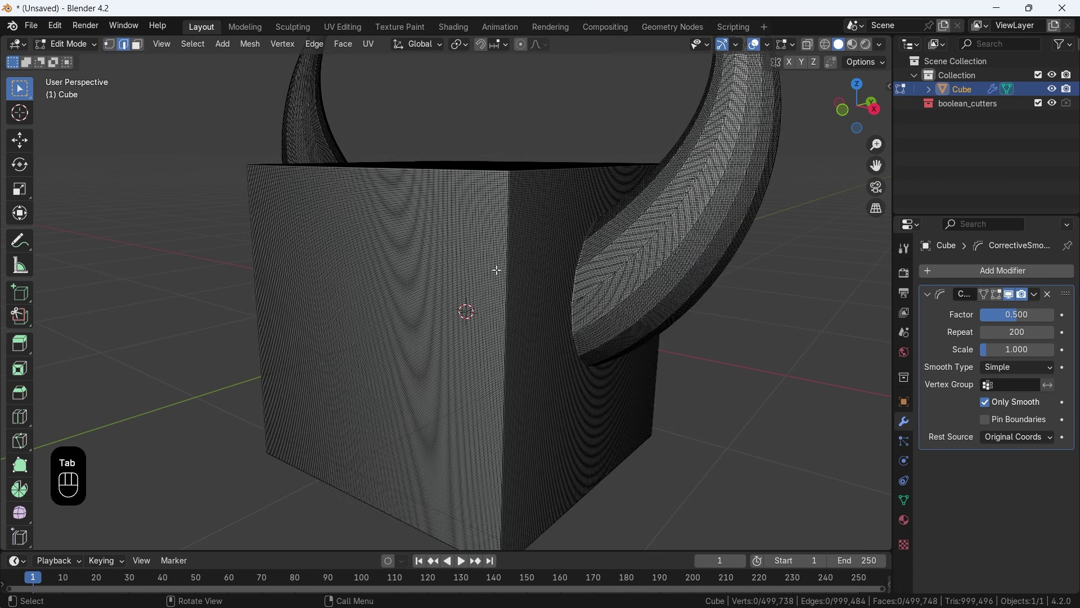
scroll(498, 270, "up", 5)
left_click(453, 388, "alt+shift")
left_click(455, 382, "alt+shift")
middle_click_drag(502, 343, 541, 394)
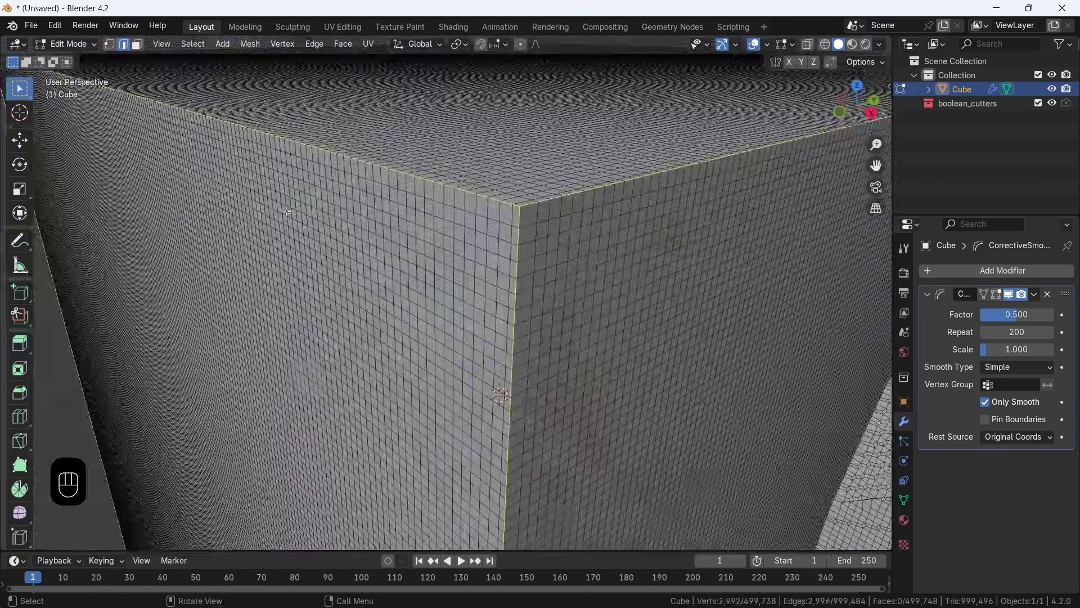
Switch to vertex selection and grow the selection along the cube's edges outward by two rows with Select More
left_click(111, 47)
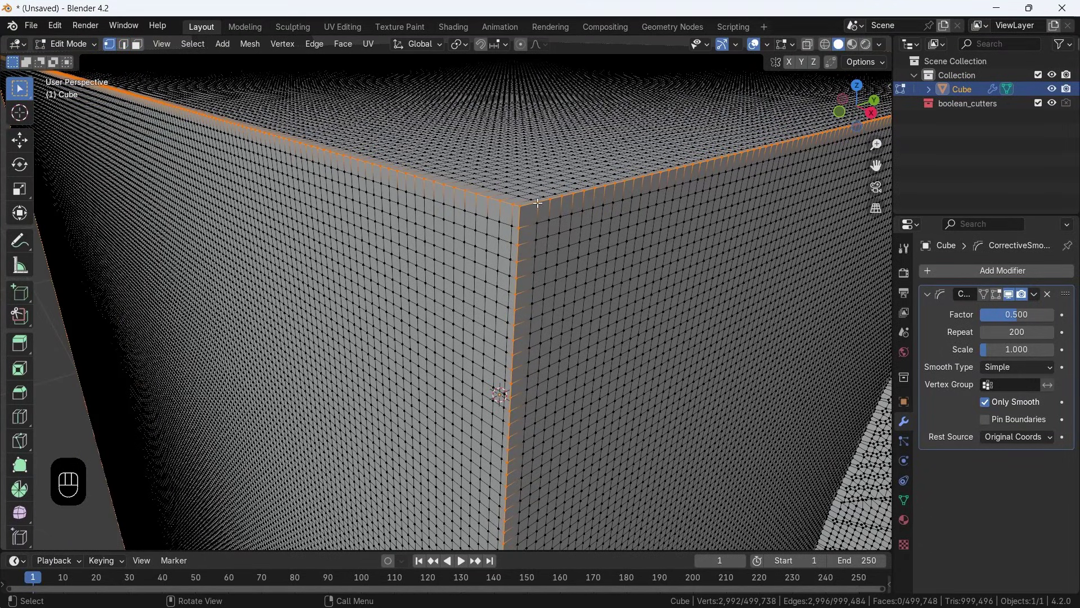
left_click(193, 44)
mouse_move(240, 200)
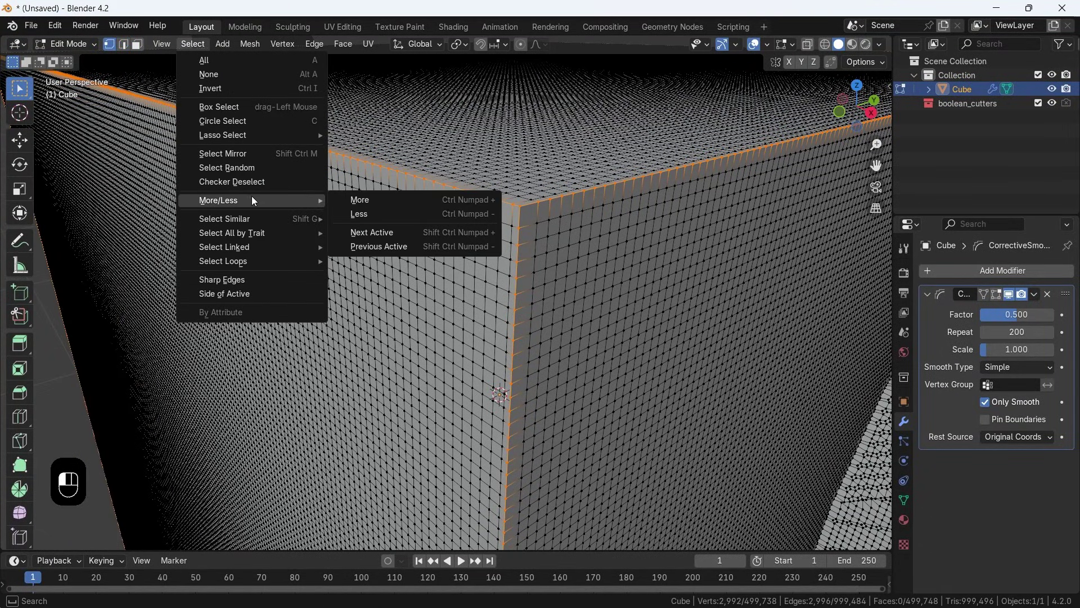
key("ctrl+KP_Add")
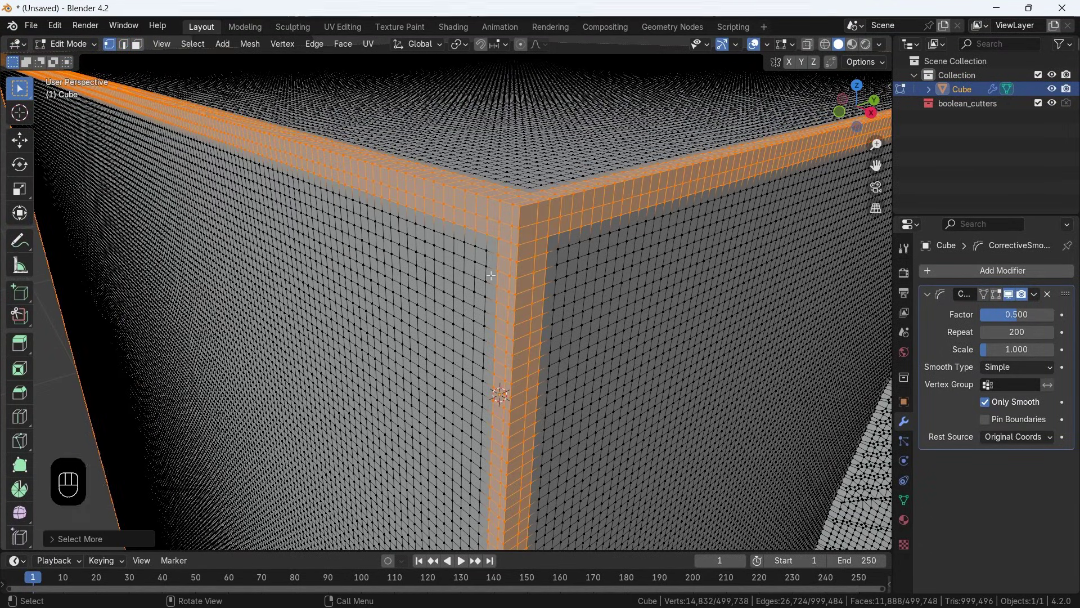
Create a new vertex group, assign the selected edge vertices to it, and return to Object Mode
left_click(904, 499)
left_click(1062, 314)
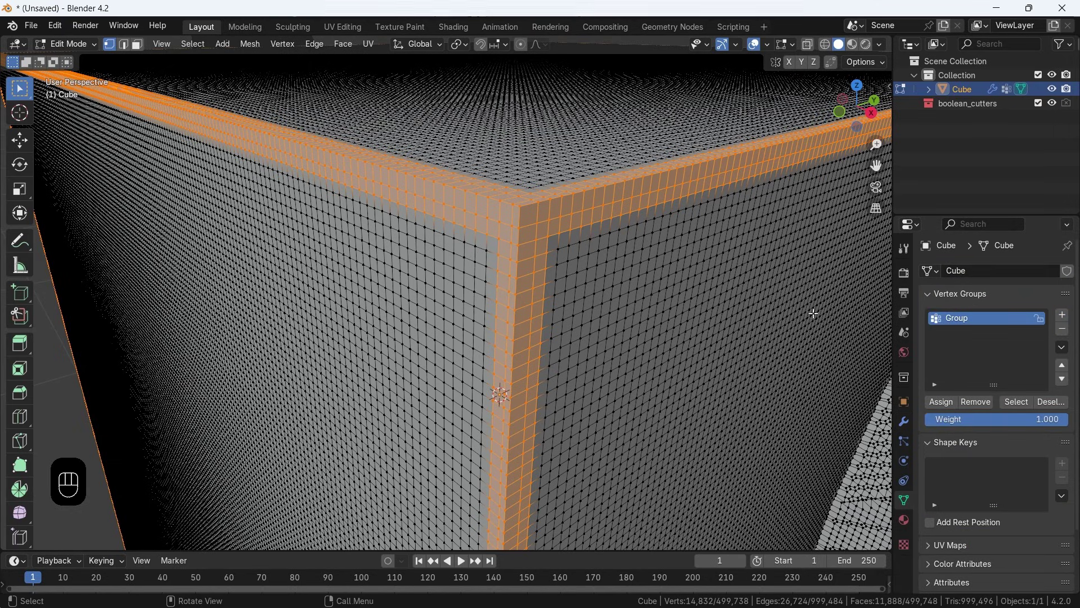
left_click(65, 44)
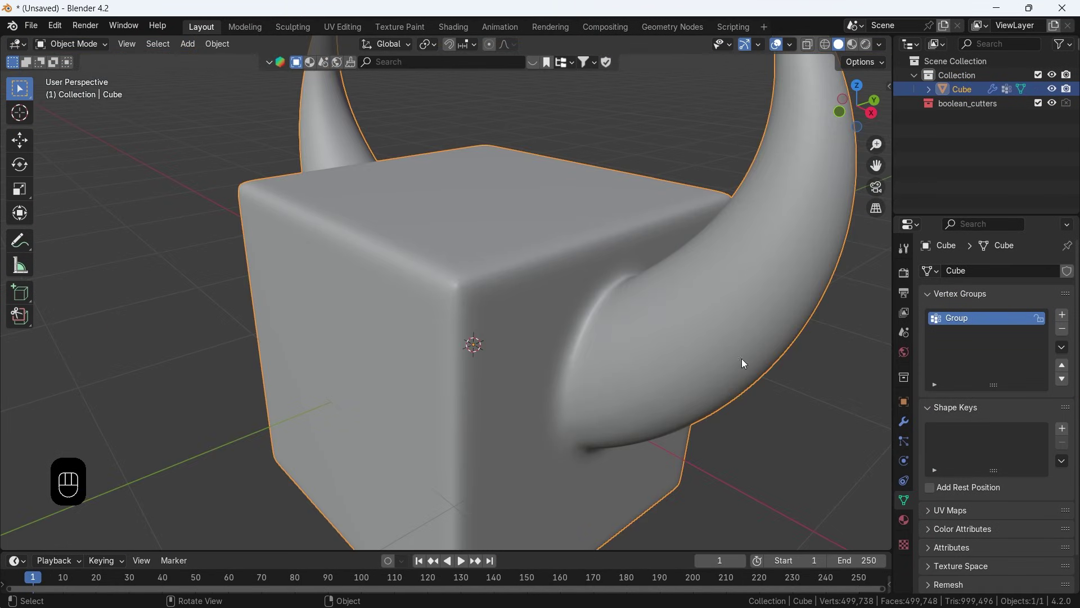
Set the Corrective Smooth modifier's vertex group to Group and invert its influence
left_click(903, 422)
left_click(1010, 385)
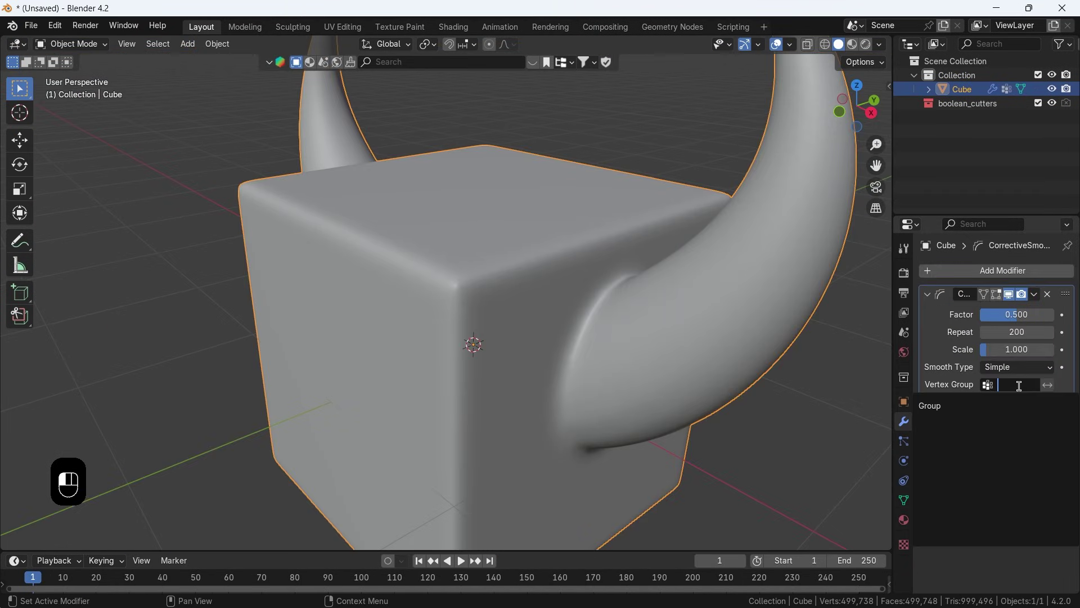
left_click(960, 400)
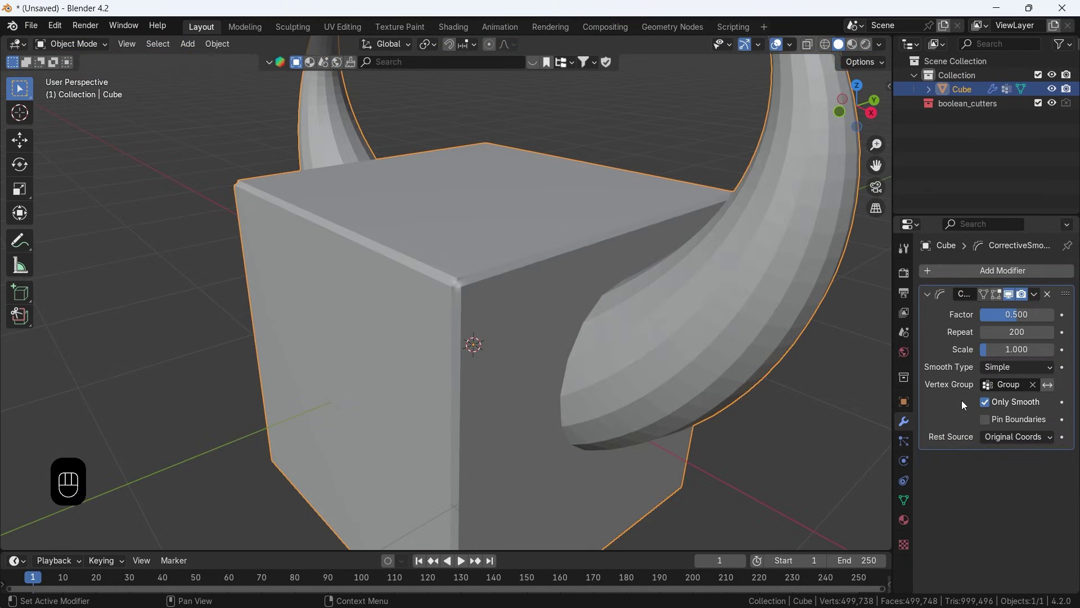
left_click(1047, 387)
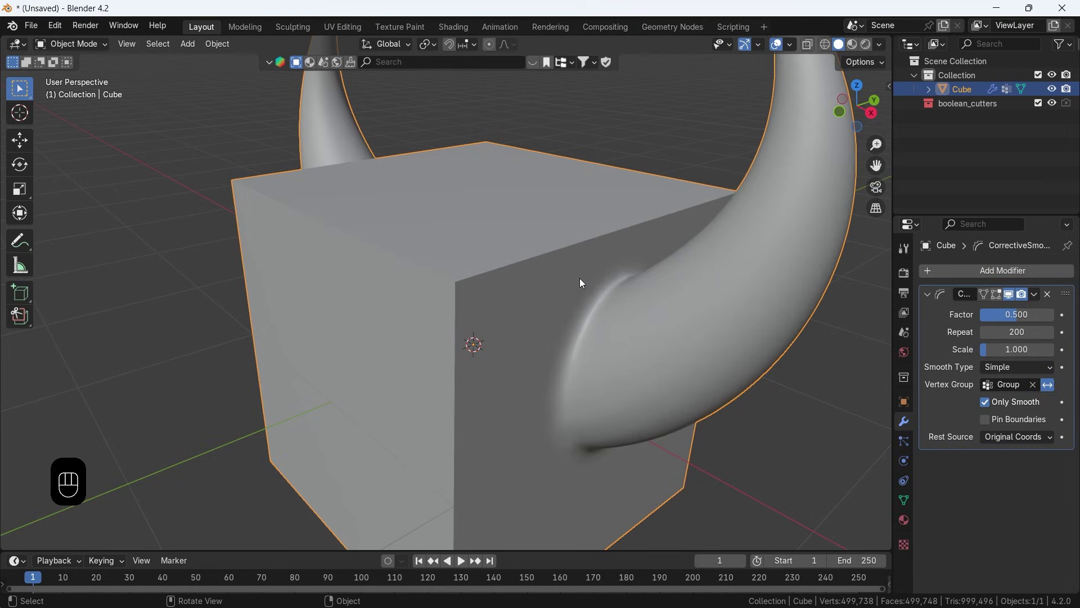
middle_click_drag(628, 315, 834, 127)
Preview the horned cube with MatCap viewport lighting using the glossy red matcap
left_click(880, 44)
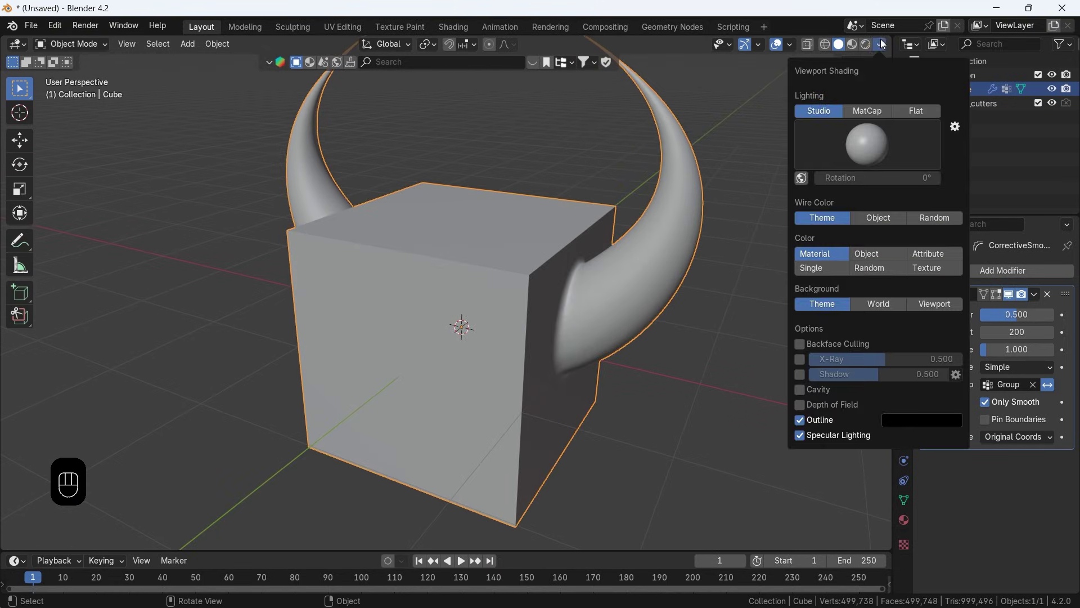
left_click(863, 111)
left_click(856, 135)
left_click(705, 236)
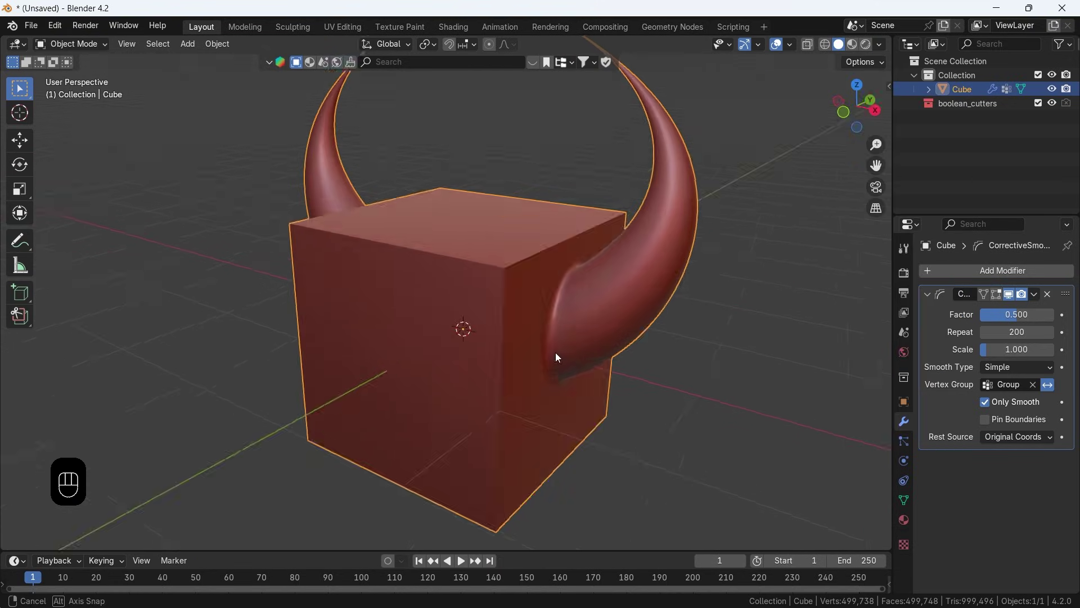